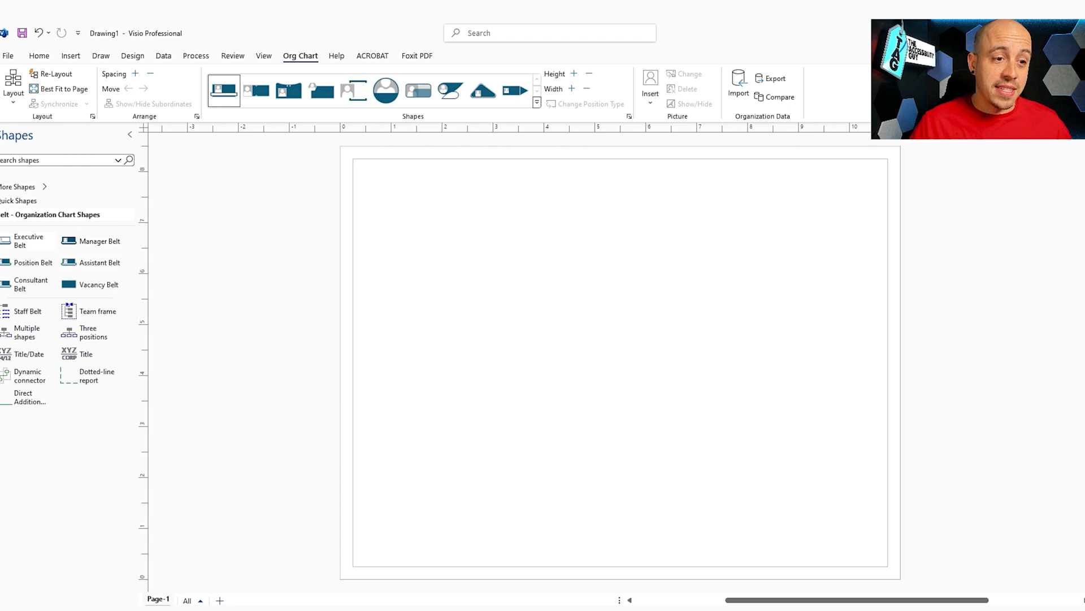
Step: Place a Manager Belt at the page's upper left with the CEO's name and title 'CEo'
{"action": "left_click_drag", "start_coordinate": [90, 241], "coordinate": [432, 210]}
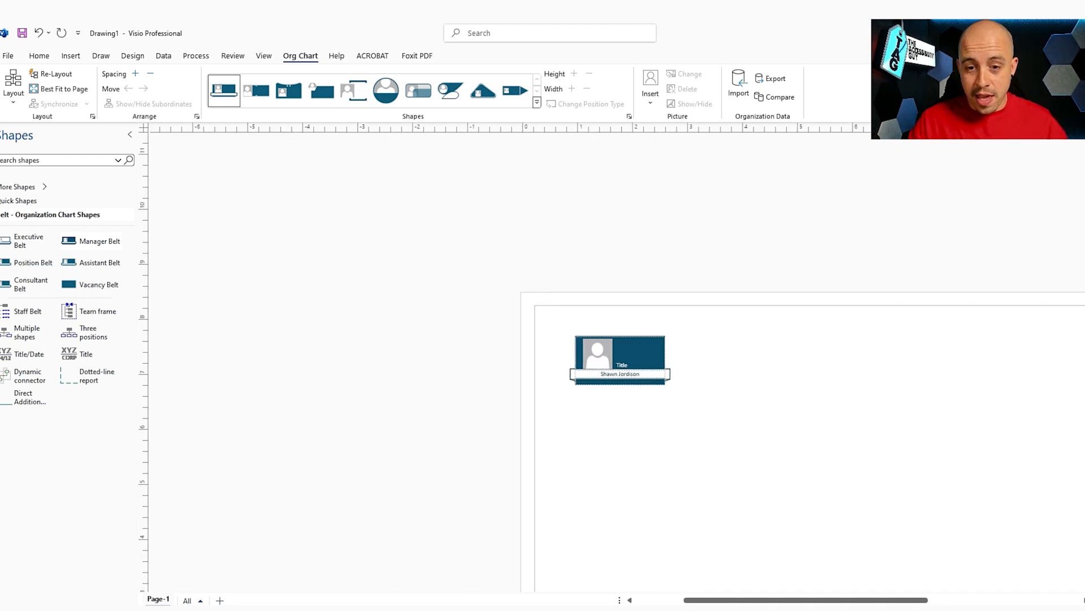
{"action": "left_click", "coordinate": [621, 365]}
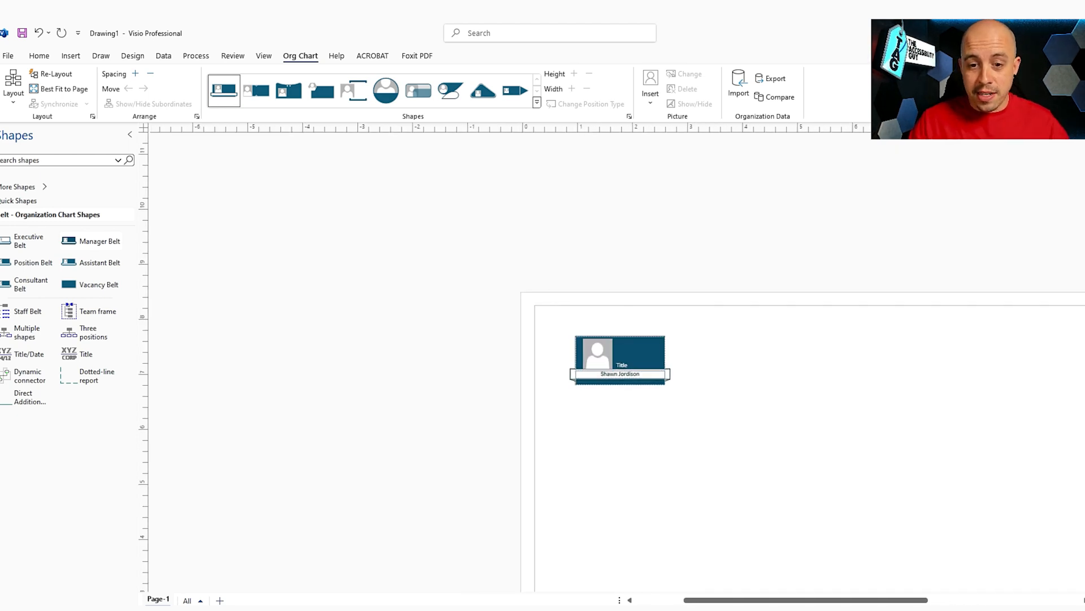
{"action": "type", "text": "CEo"}
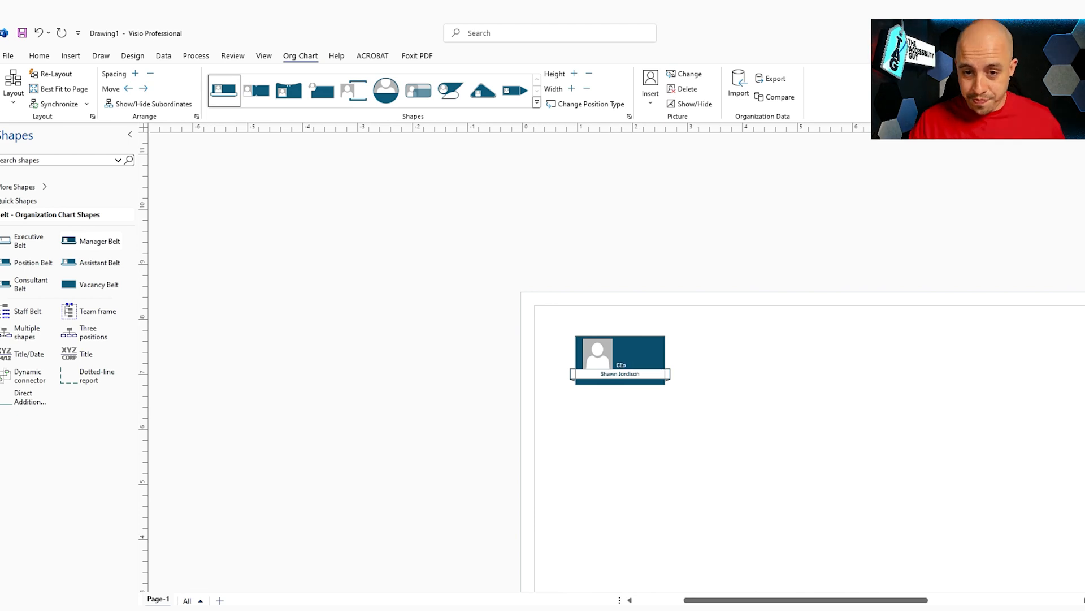
{"action": "key", "text": "Escape"}
Step: Drag a Staff Belt shape toward the CEO box
{"action": "scroll", "coordinate": [617, 362], "scroll_direction": "down", "scroll_amount": 3}
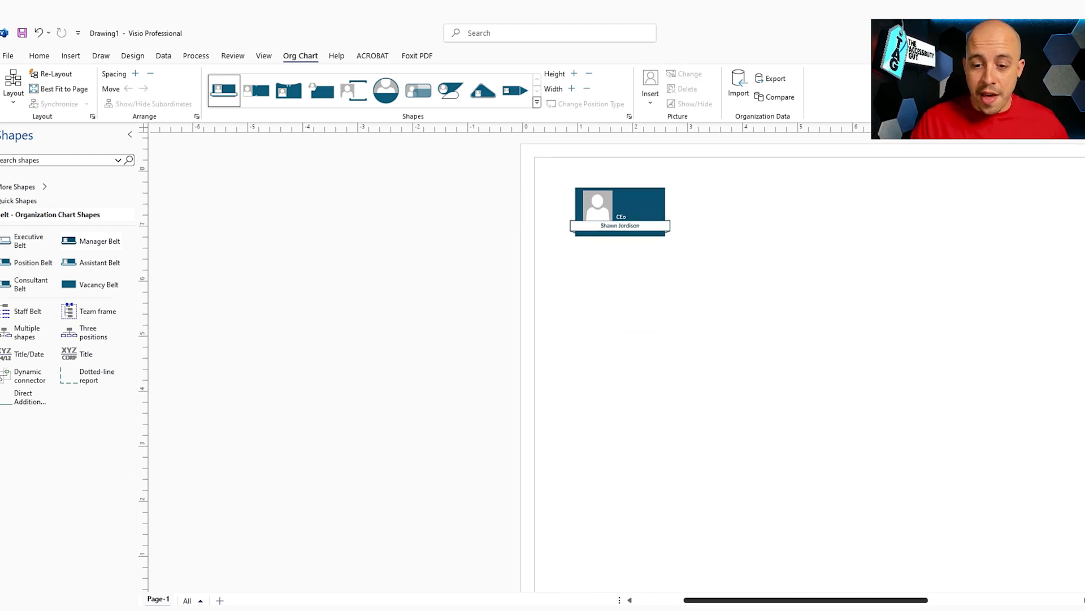
{"action": "scroll", "coordinate": [617, 362], "scroll_direction": "right", "scroll_amount": 10}
{"action": "scroll", "coordinate": [616, 362], "scroll_direction": "left", "scroll_amount": 10}
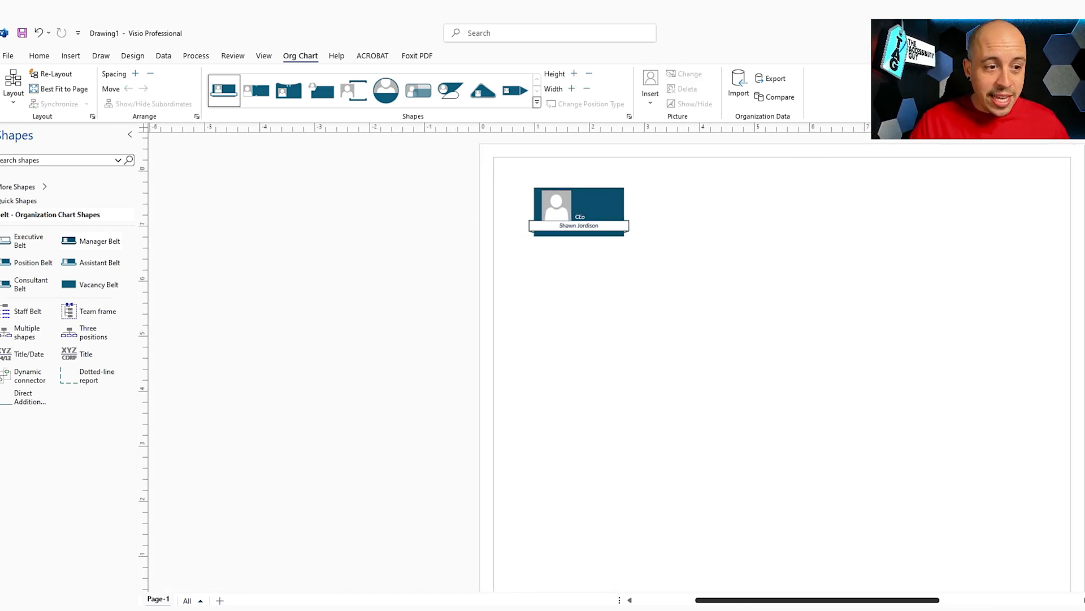
{"action": "left_click_drag", "start_coordinate": [28, 312], "coordinate": [585, 229]}
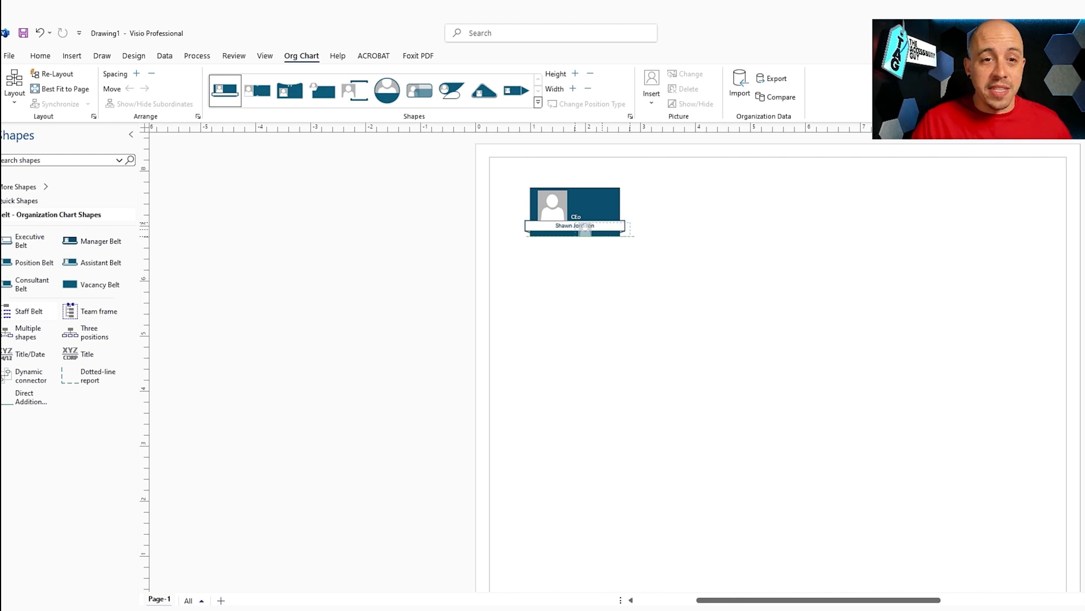
Step: Attach three Staff Belt shapes beneath the CEO box, then clear the selection
{"action": "left_click_drag", "start_coordinate": [585, 229], "coordinate": [585, 230]}
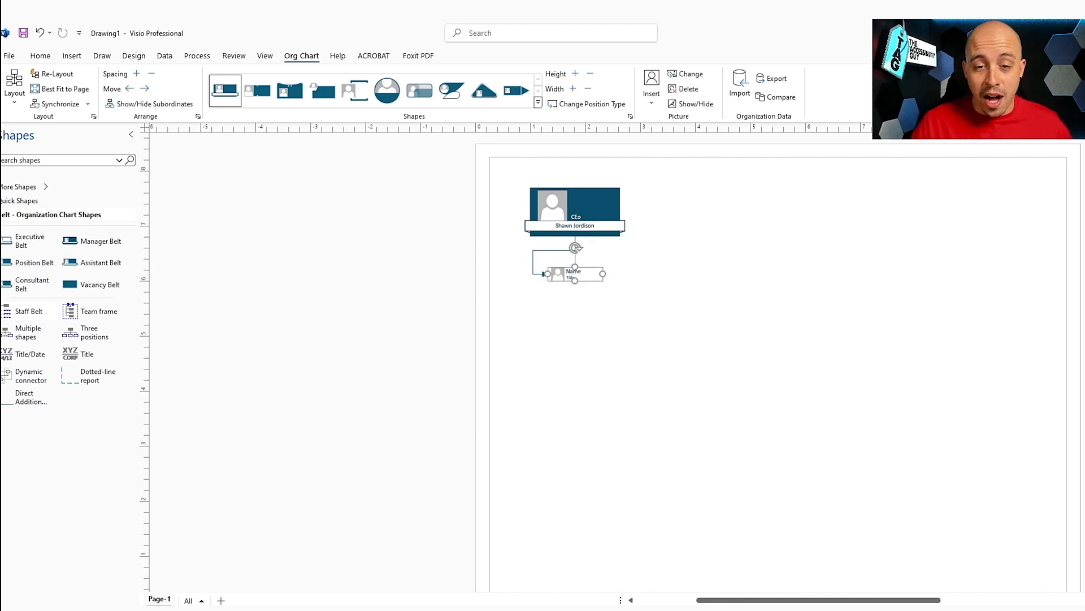
{"action": "left_click_drag", "start_coordinate": [28, 311], "coordinate": [575, 222]}
{"action": "left_click_drag", "start_coordinate": [28, 311], "coordinate": [575, 214]}
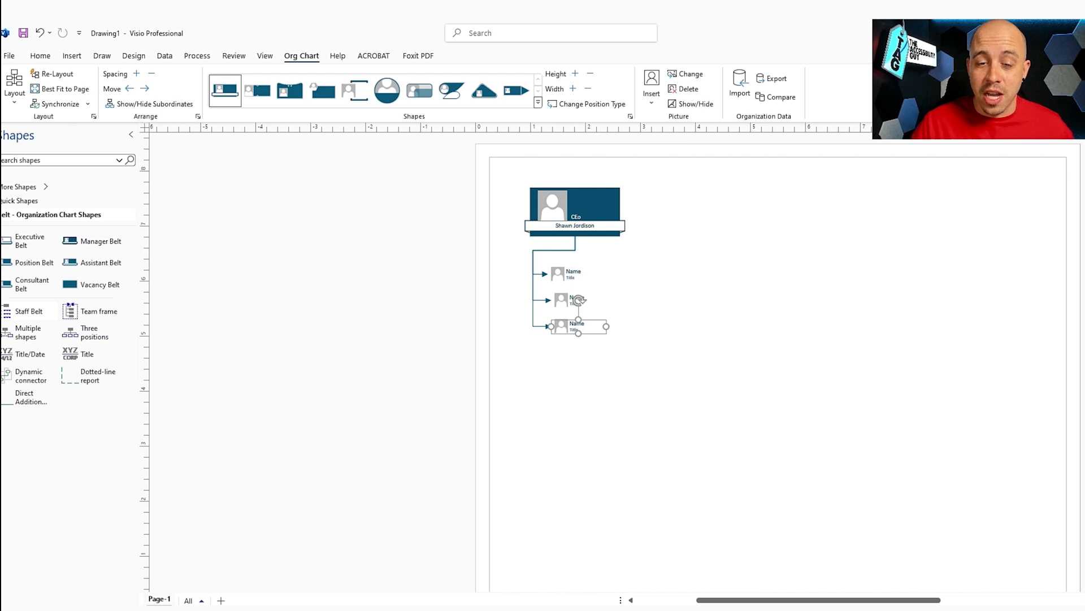
{"action": "left_click", "coordinate": [582, 274]}
{"action": "scroll", "coordinate": [640, 276], "scroll_direction": "up", "scroll_amount": 2}
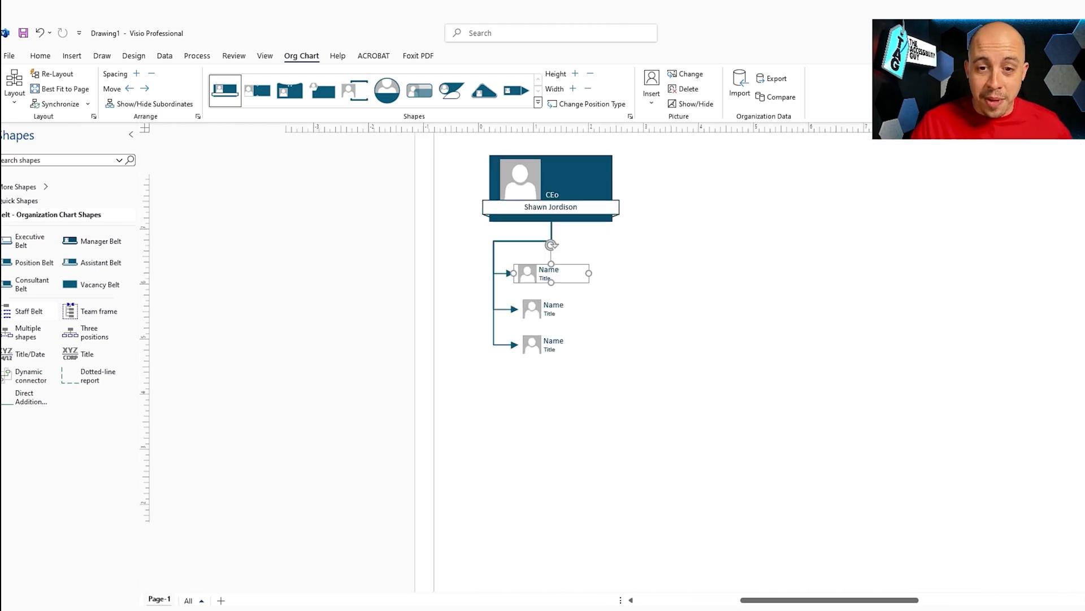
{"action": "key", "text": "Escape"}
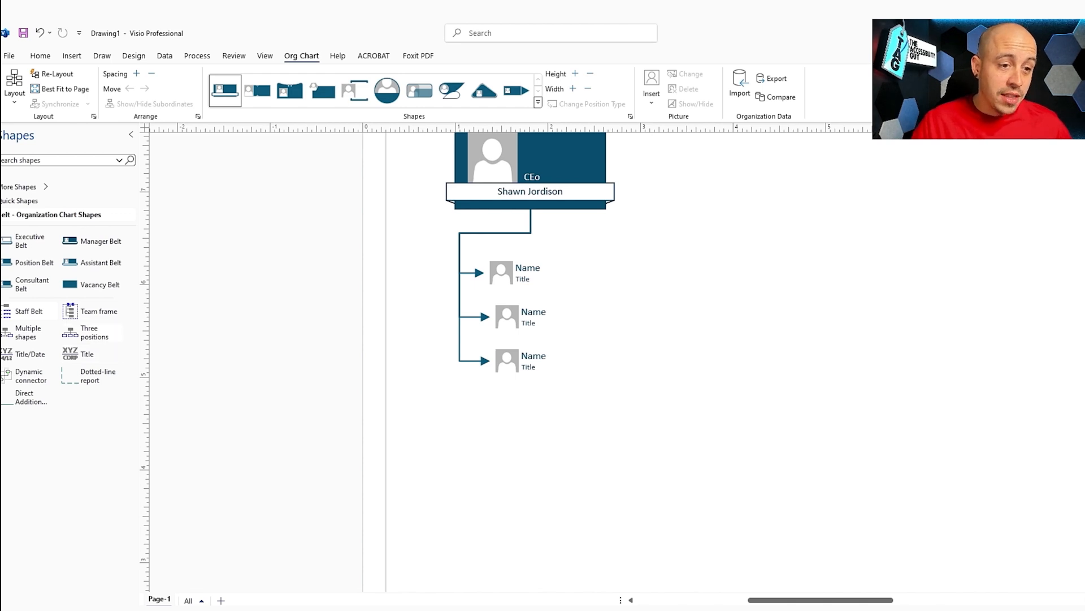
Step: Add a Three positions group under the first staff member instead of the CEO, placed right of the staff column
{"action": "left_click_drag", "start_coordinate": [71, 332], "coordinate": [548, 180]}
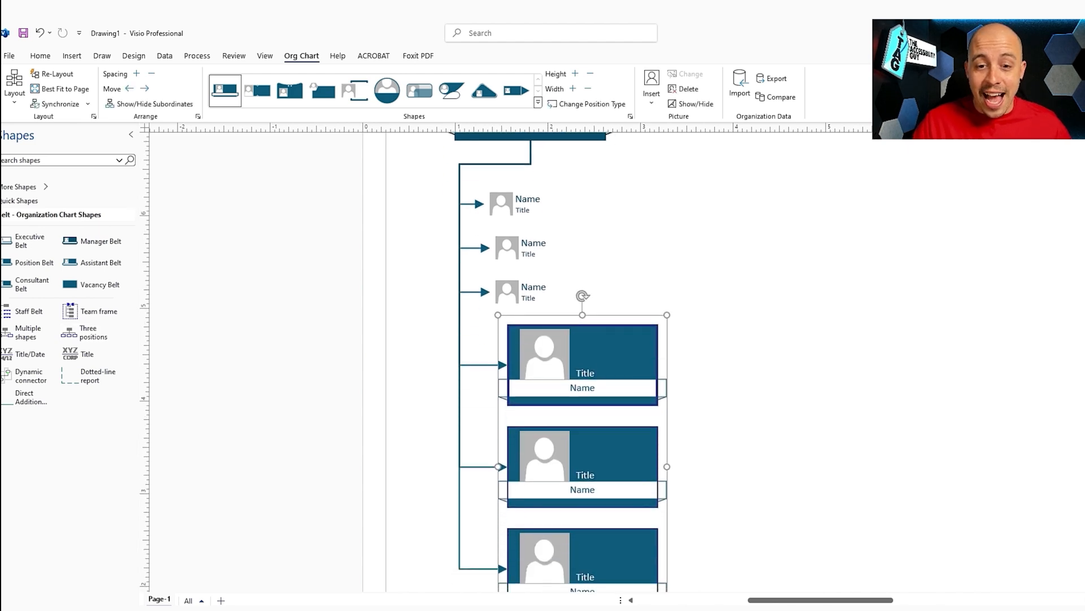
{"action": "scroll", "coordinate": [582, 362], "scroll_direction": "up", "scroll_amount": 2}
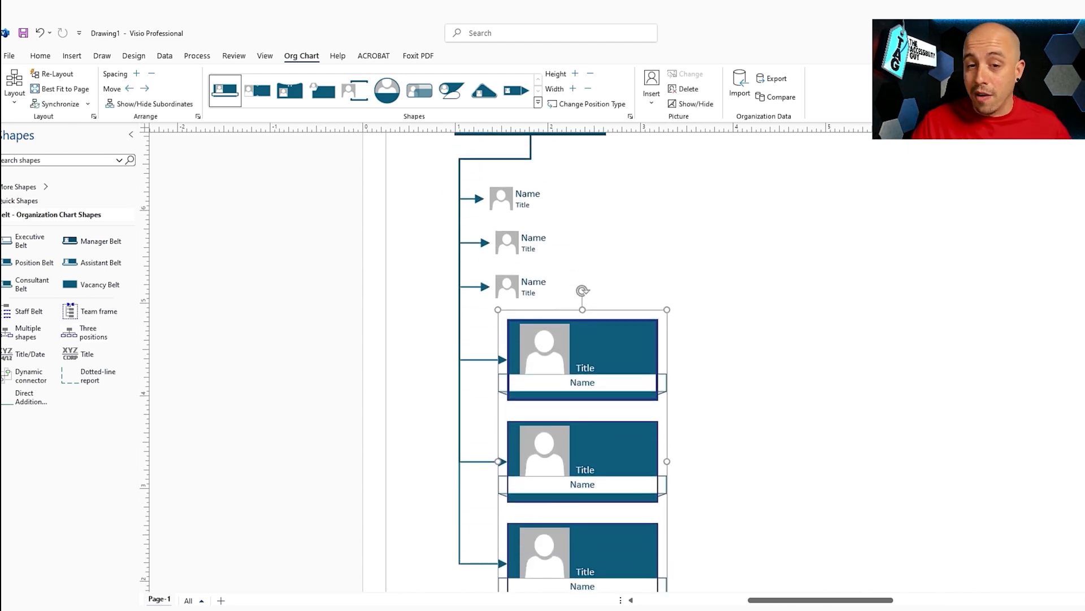
{"action": "left_click", "coordinate": [530, 236]}
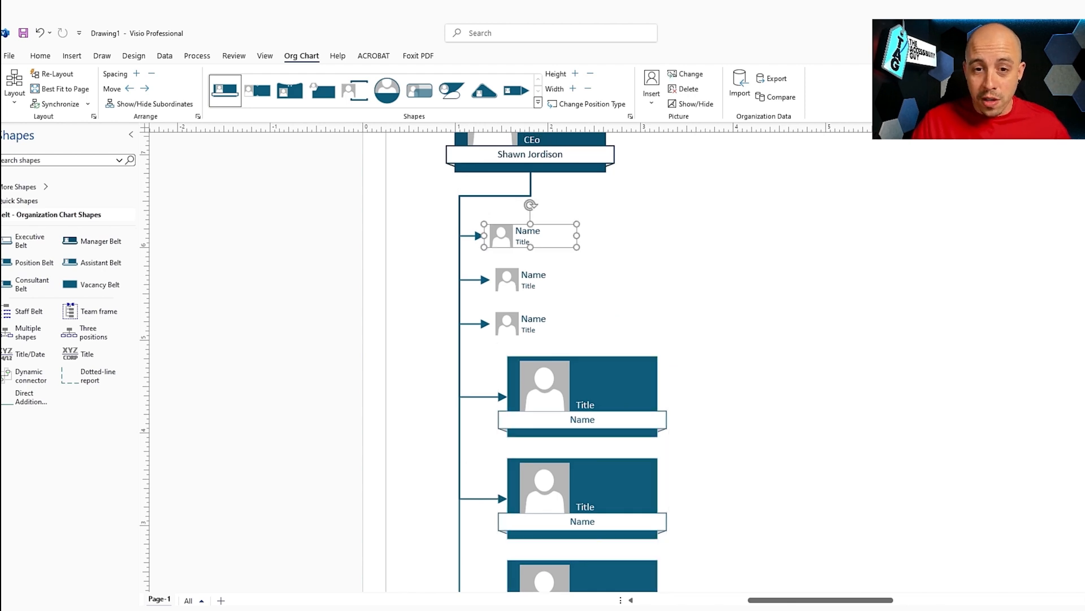
{"action": "scroll", "coordinate": [595, 308], "scroll_direction": "down", "scroll_amount": 2}
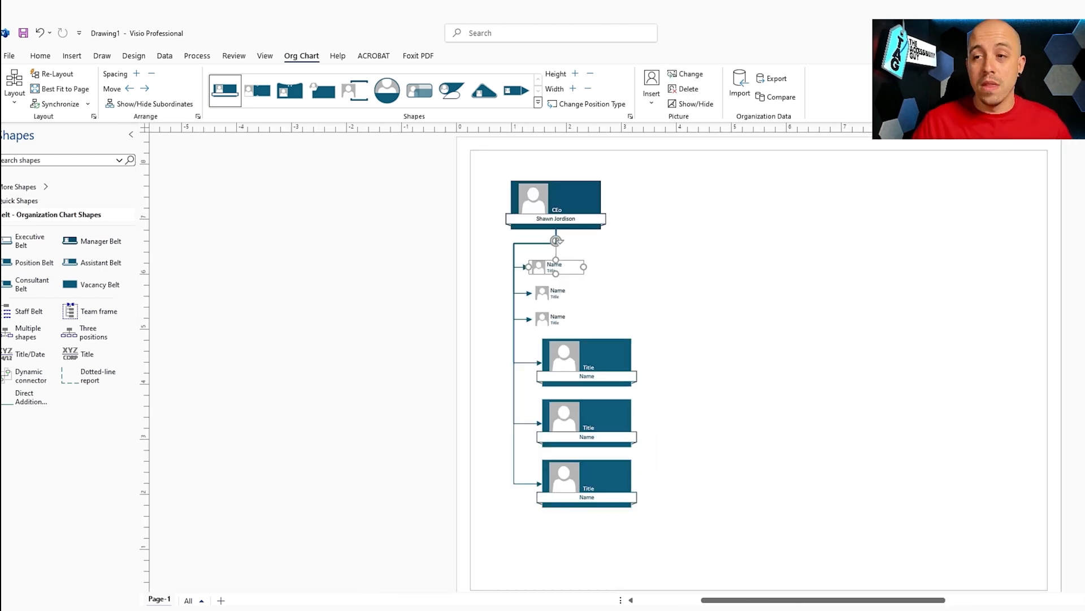
{"action": "scroll", "coordinate": [595, 308], "scroll_direction": "up", "scroll_amount": 1}
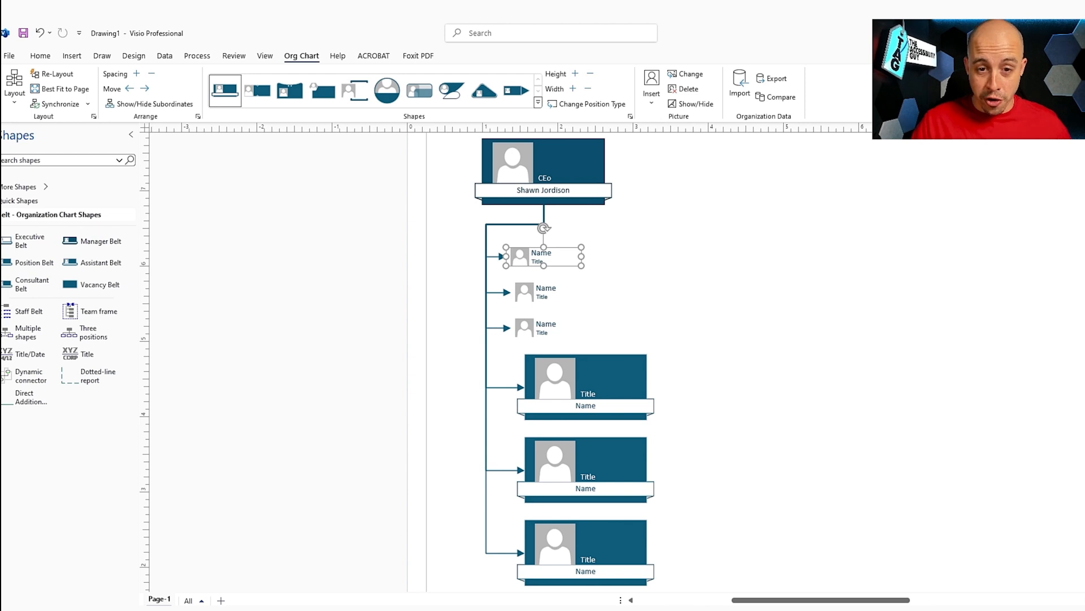
{"action": "key", "text": "ctrl+z"}
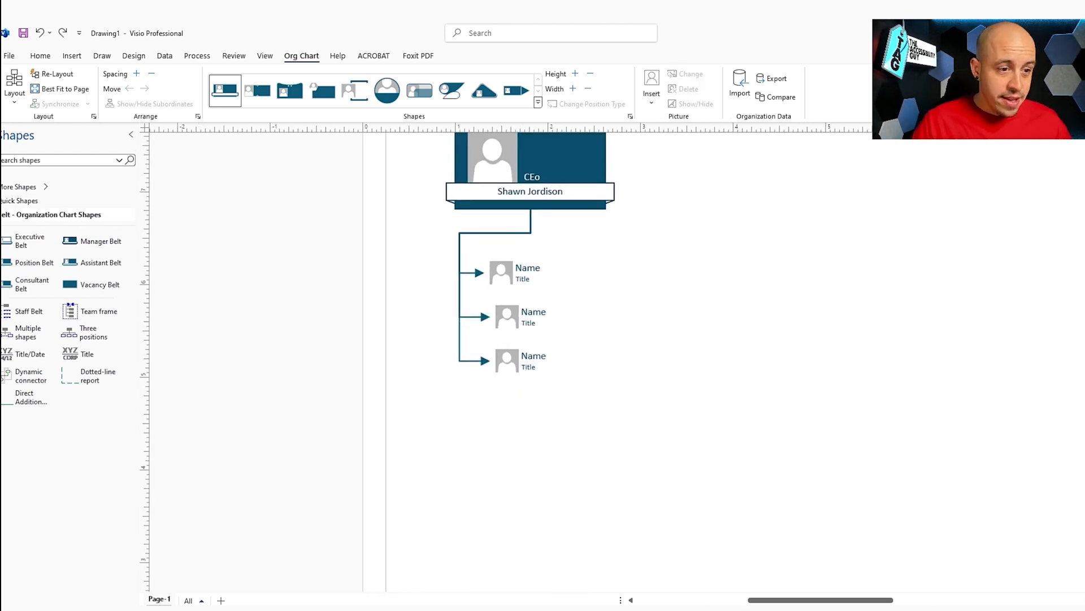
{"action": "left_click_drag", "start_coordinate": [70, 334], "coordinate": [530, 273]}
{"action": "left_click_drag", "start_coordinate": [583, 345], "coordinate": [785, 263]}
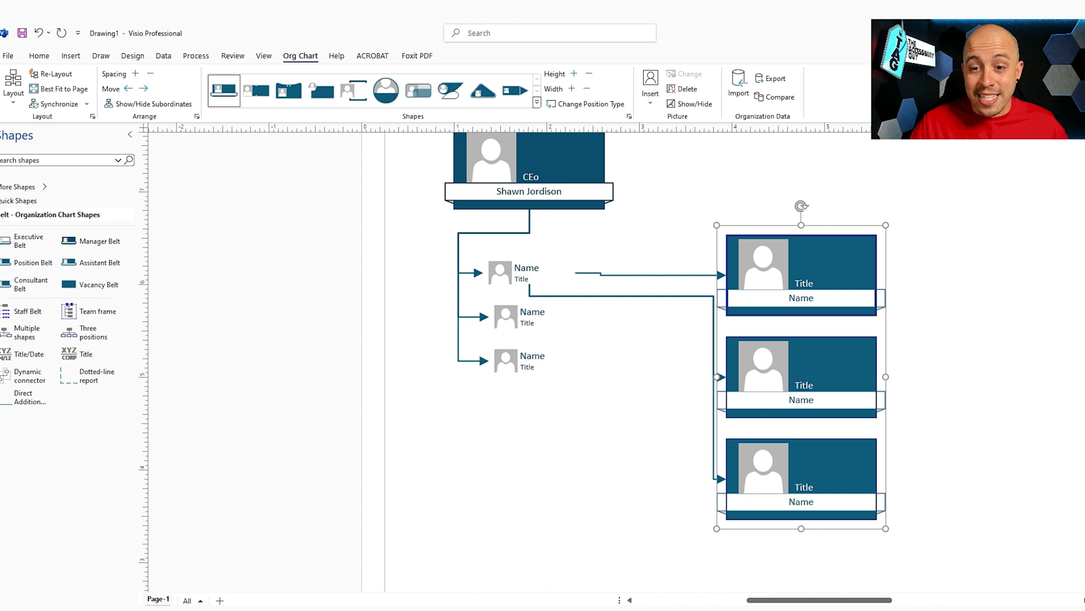
Step: Give the first staff member a name and the title 'Document Remedation'
{"action": "double_click", "coordinate": [527, 268]}
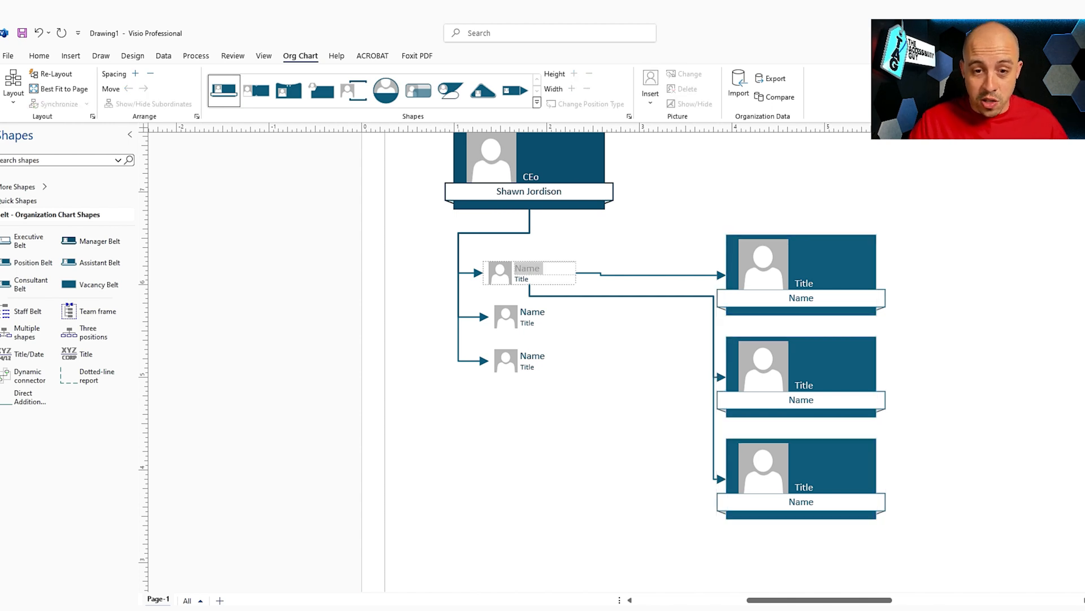
{"action": "type", "text": "Steve"}
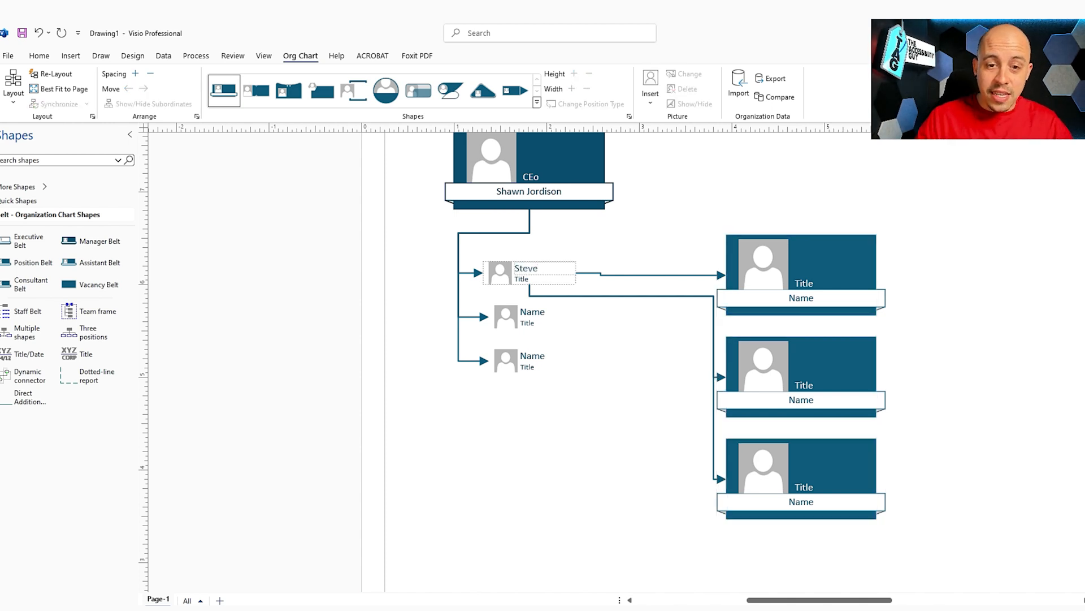
{"action": "double_click", "coordinate": [522, 279]}
{"action": "type", "text": "Do"}
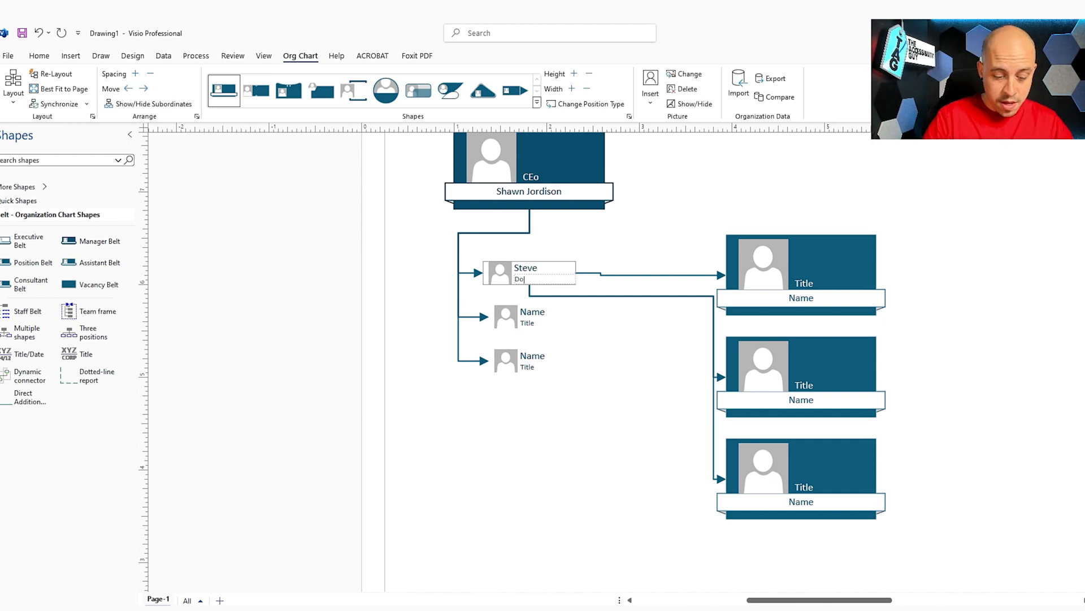
{"action": "type", "text": "cument Remedation"}
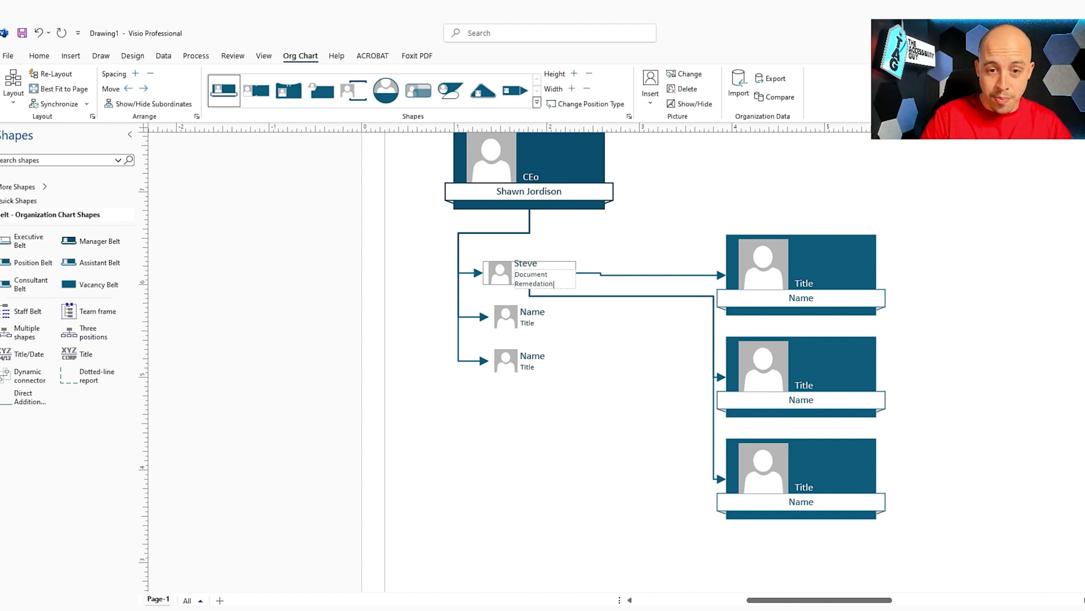
Step: Label the three position boxes Remediation 1, Remediation 2 and Remediation 3
{"action": "double_click", "coordinate": [805, 284]}
{"action": "double_click", "coordinate": [802, 298]}
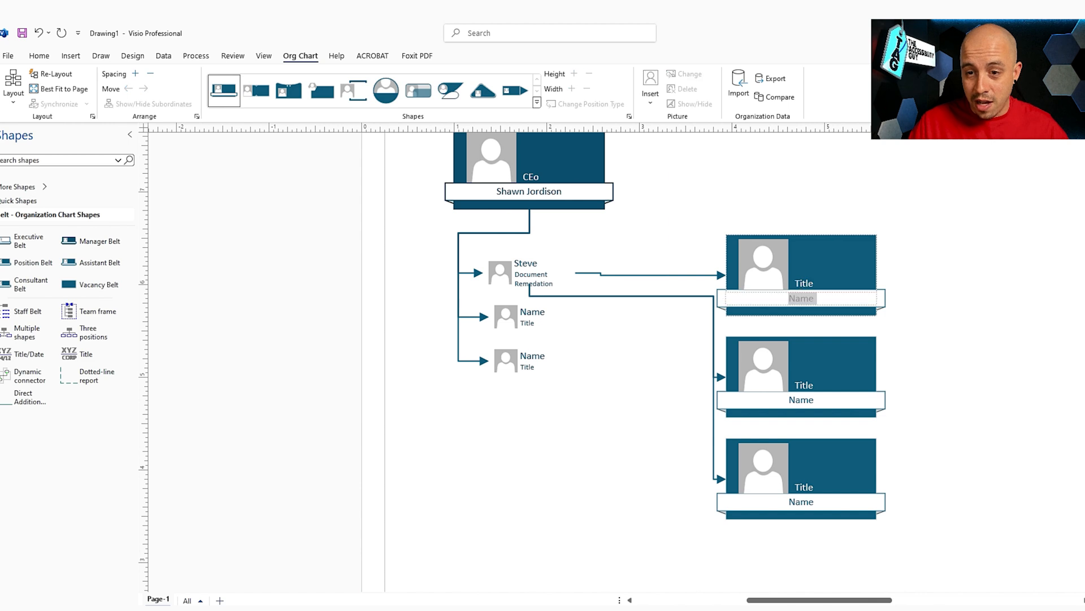
{"action": "type", "text": "Remediation 1"}
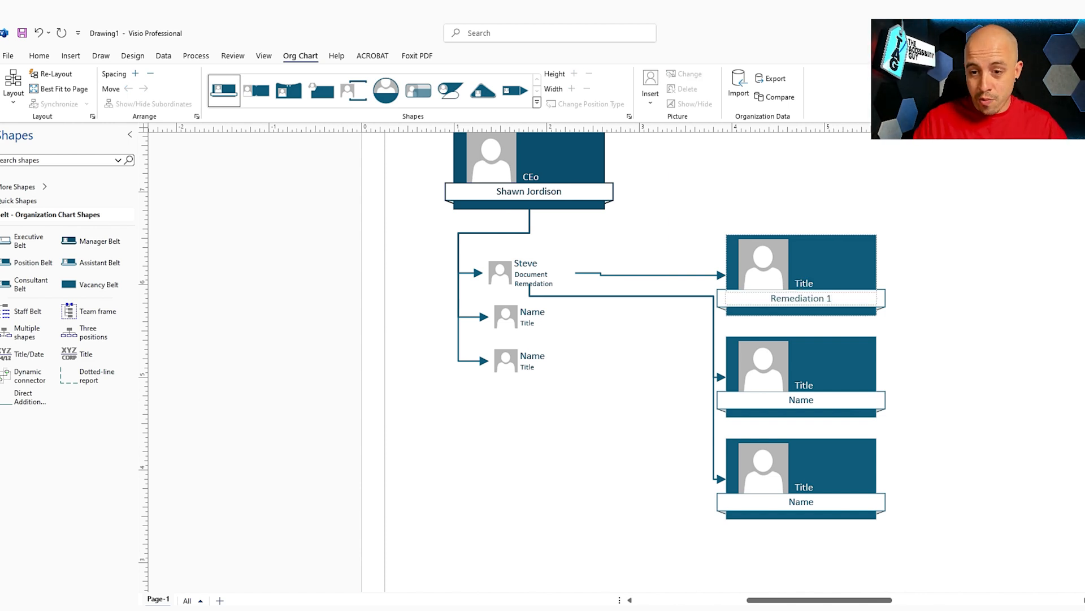
{"action": "left_click", "coordinate": [801, 399]}
{"action": "double_click", "coordinate": [801, 399]}
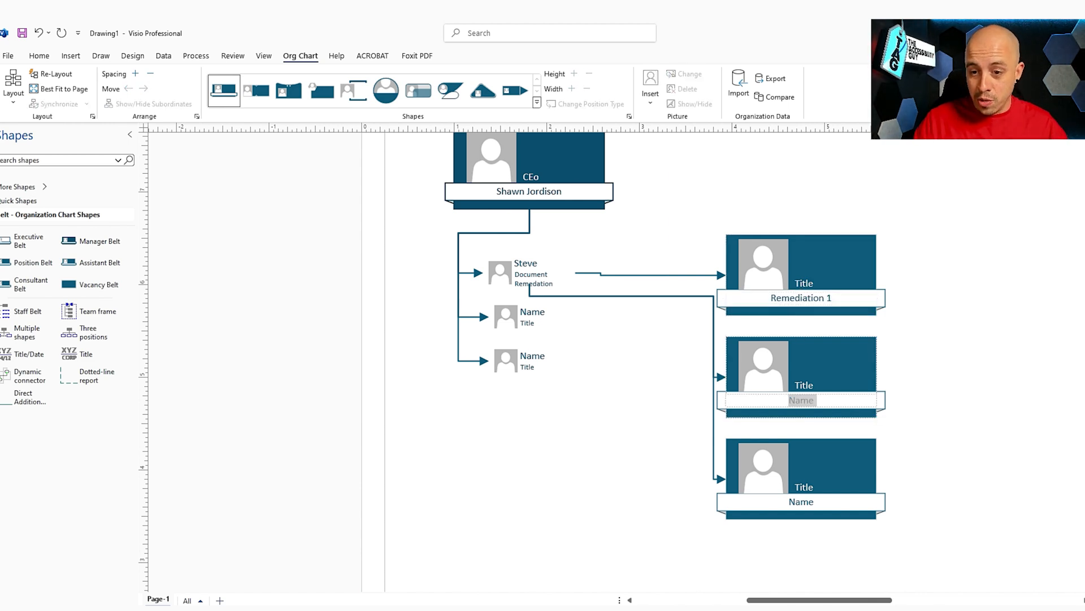
{"action": "type", "text": "Remediation 2"}
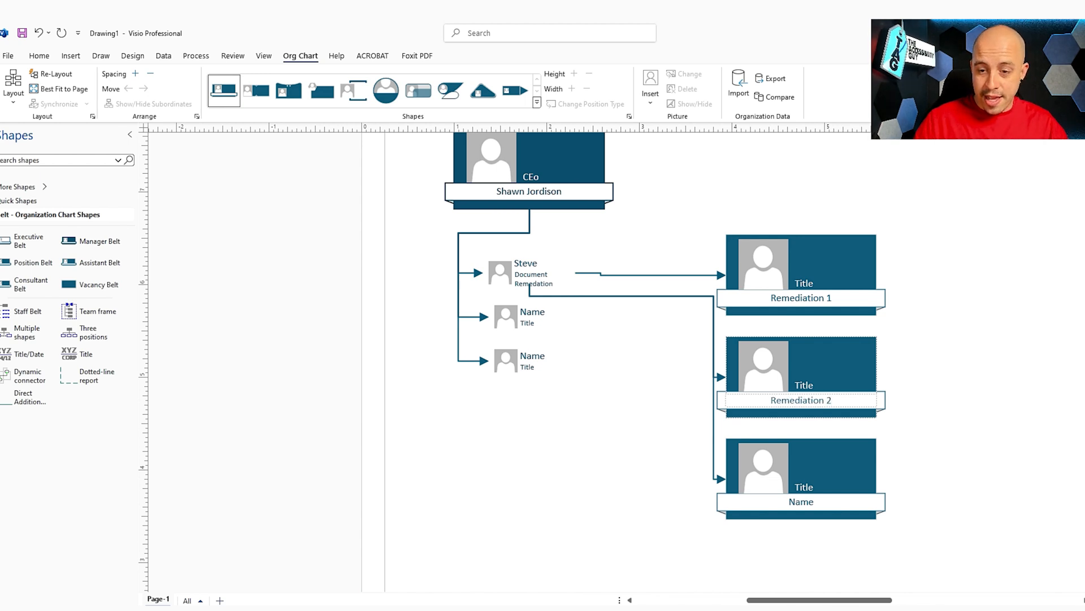
{"action": "double_click", "coordinate": [802, 502]}
{"action": "type", "text": "Remediation 3"}
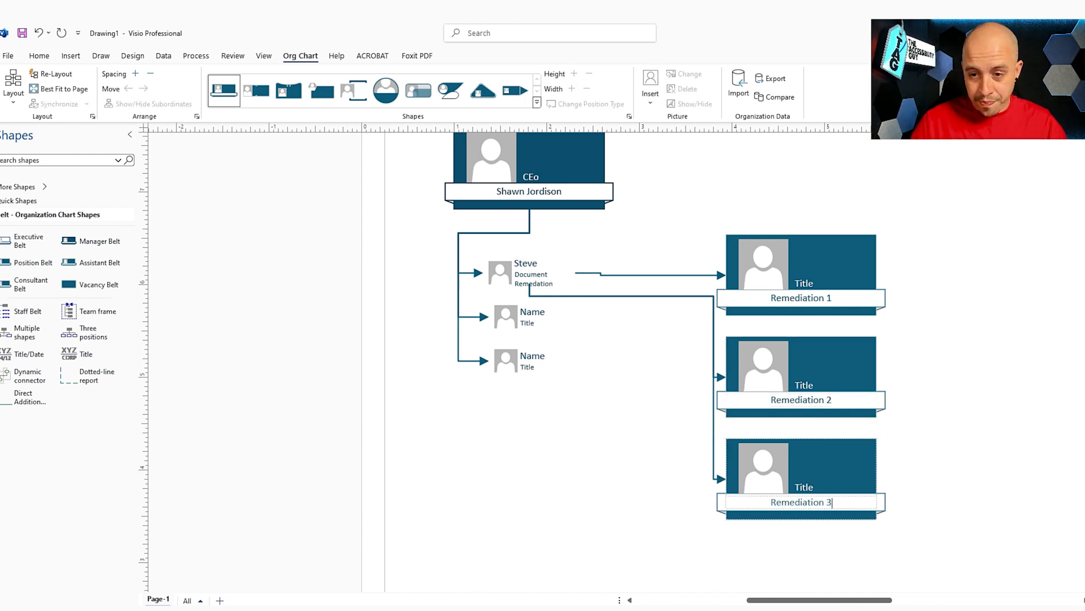
{"action": "key", "text": "Escape"}
{"action": "scroll", "coordinate": [969, 343], "scroll_direction": "down", "scroll_amount": 1}
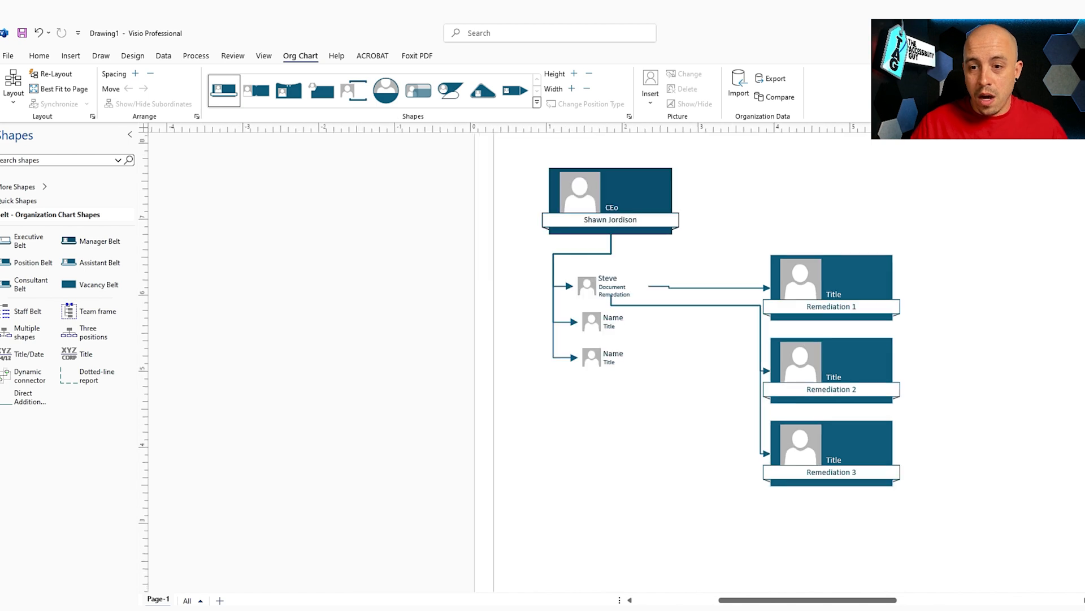
{"action": "left_click_drag", "start_coordinate": [808, 599], "coordinate": [846, 599]}
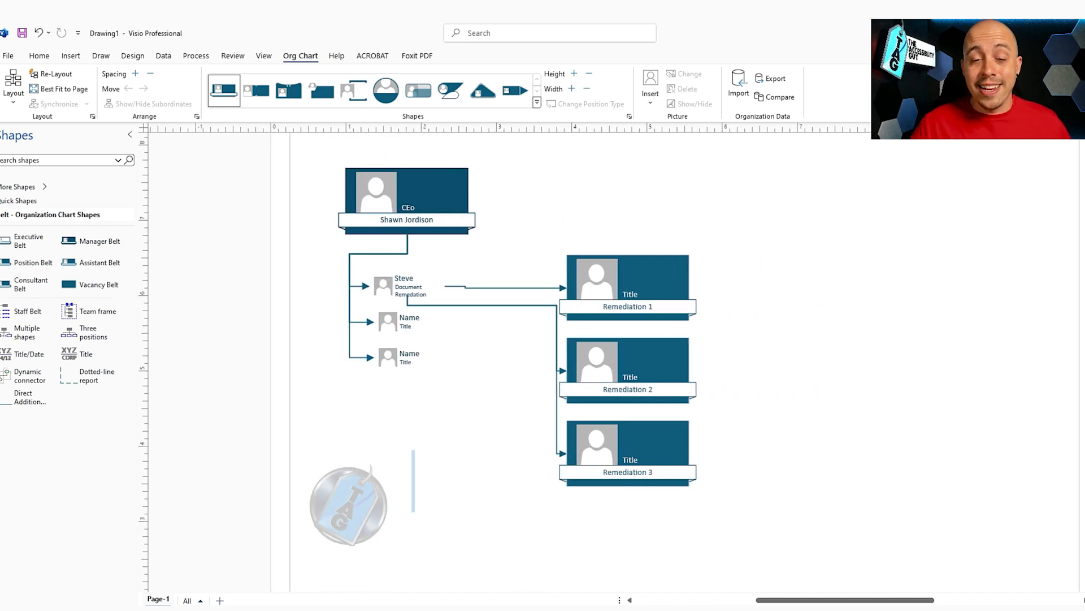
{"action": "left_click", "coordinate": [598, 280]}
{"action": "left_click", "coordinate": [597, 279]}
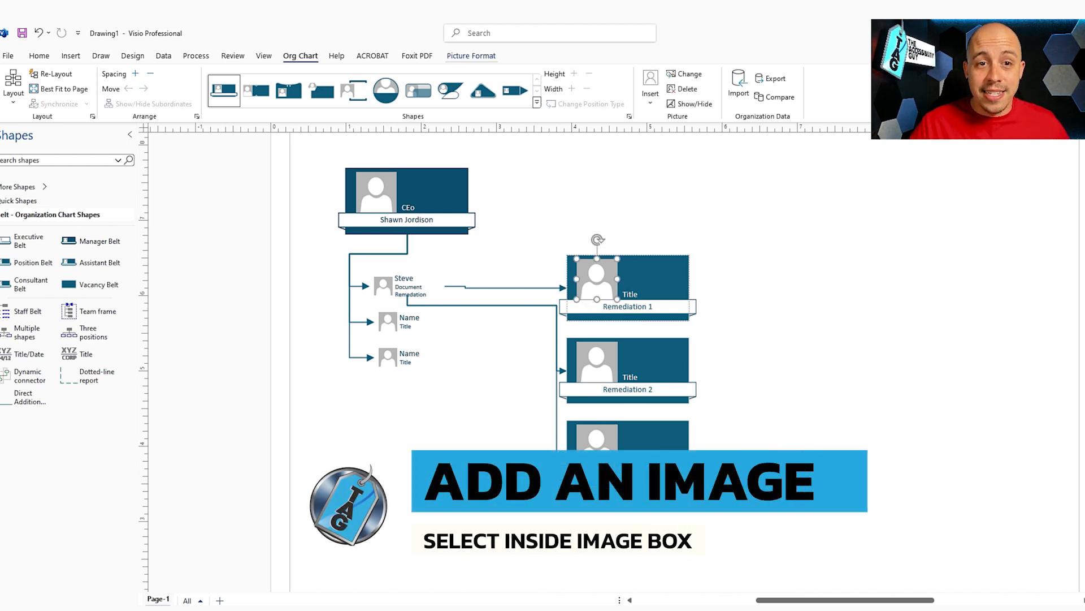
{"action": "left_click", "coordinate": [471, 56]}
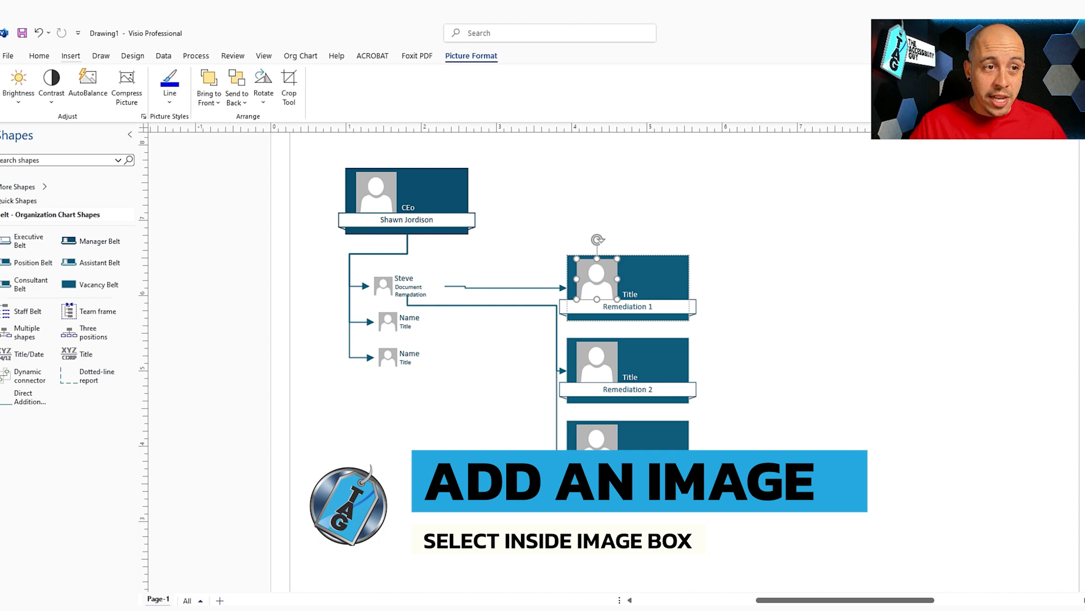
{"action": "left_click", "coordinate": [71, 56]}
{"action": "left_click", "coordinate": [48, 96]}
{"action": "left_click", "coordinate": [71, 119]}
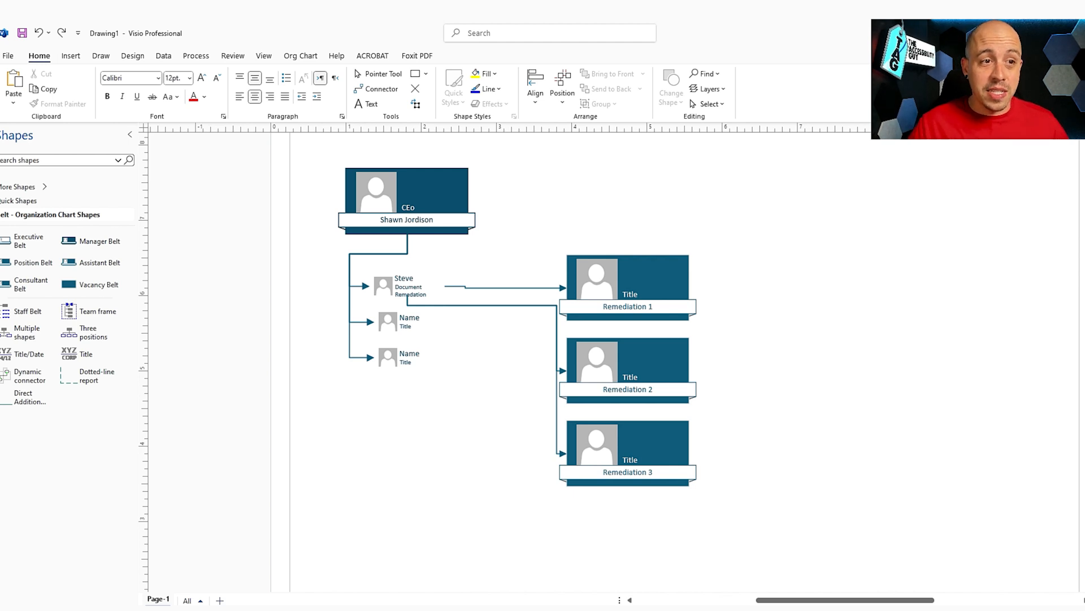
{"action": "key", "text": "Tab"}
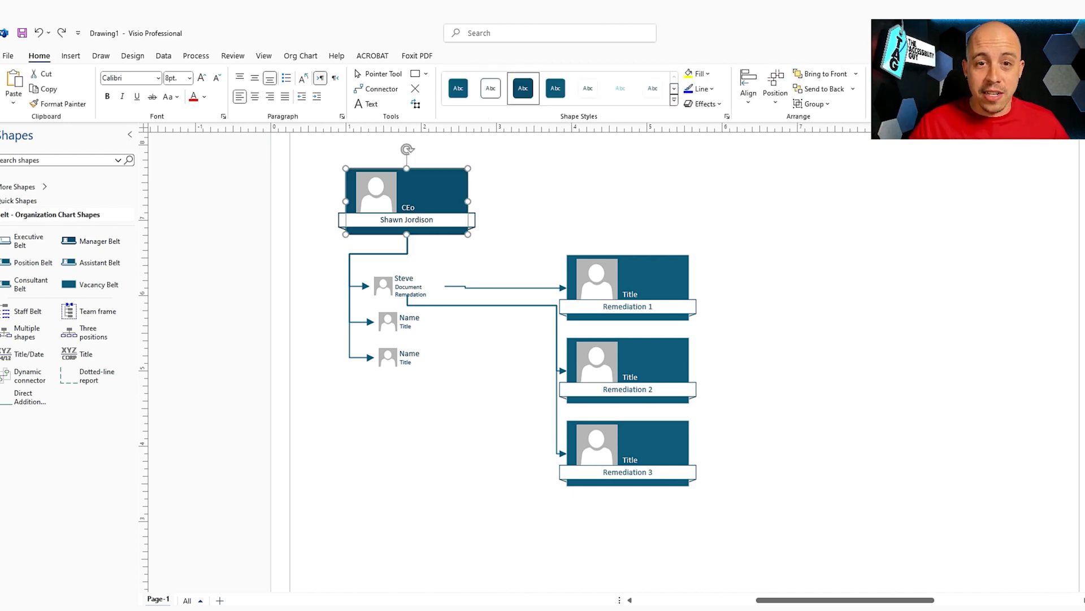
{"action": "key", "text": "Tab"}
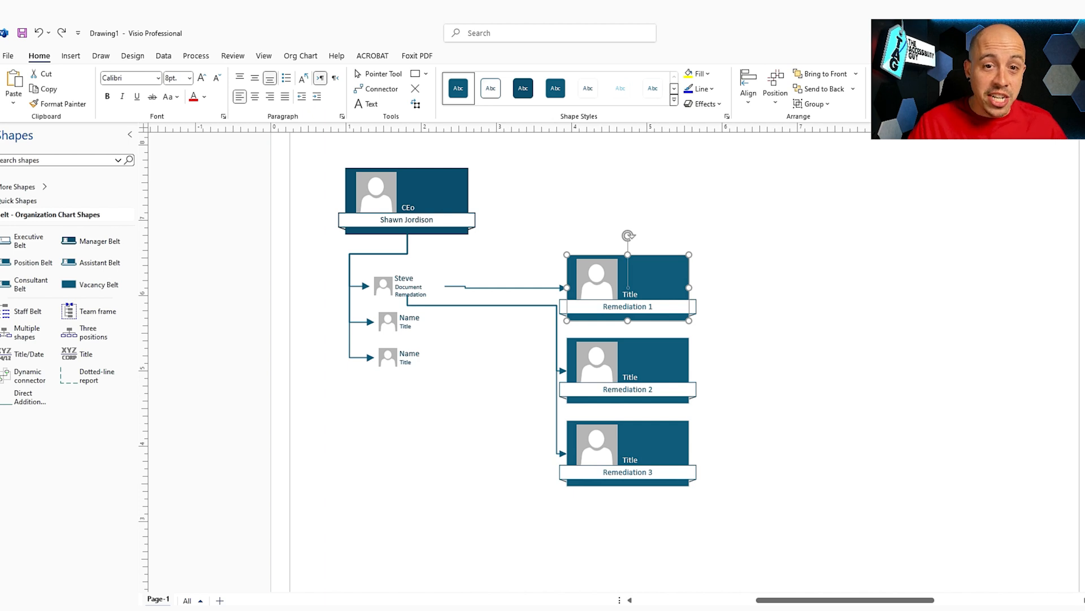
{"action": "key", "text": "Escape"}
{"action": "scroll", "coordinate": [614, 226], "scroll_direction": "down", "scroll_amount": 2}
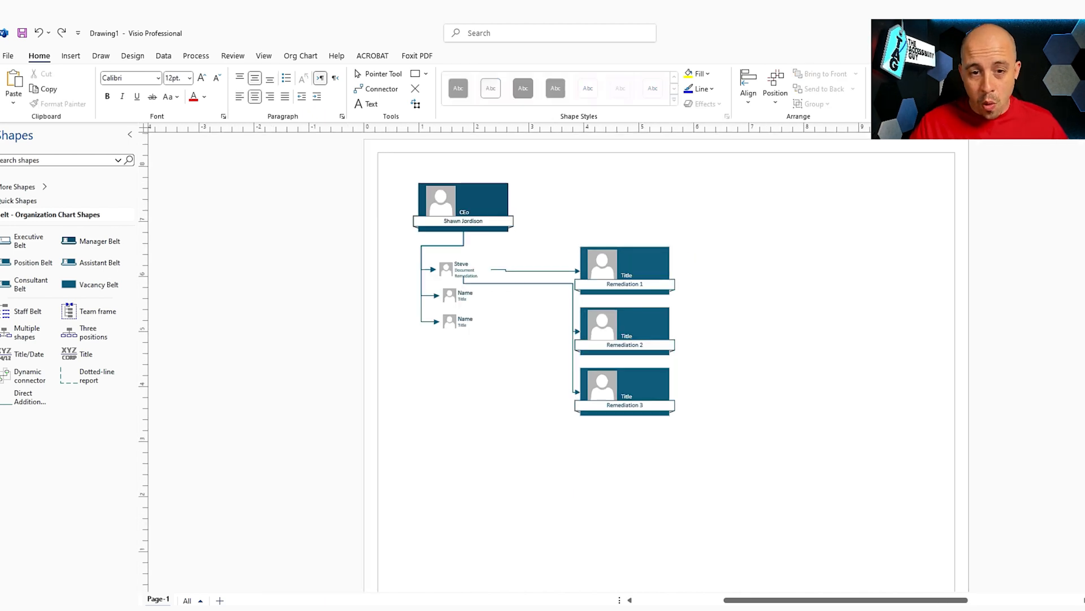
{"action": "scroll", "coordinate": [614, 226], "scroll_direction": "up", "scroll_amount": 1}
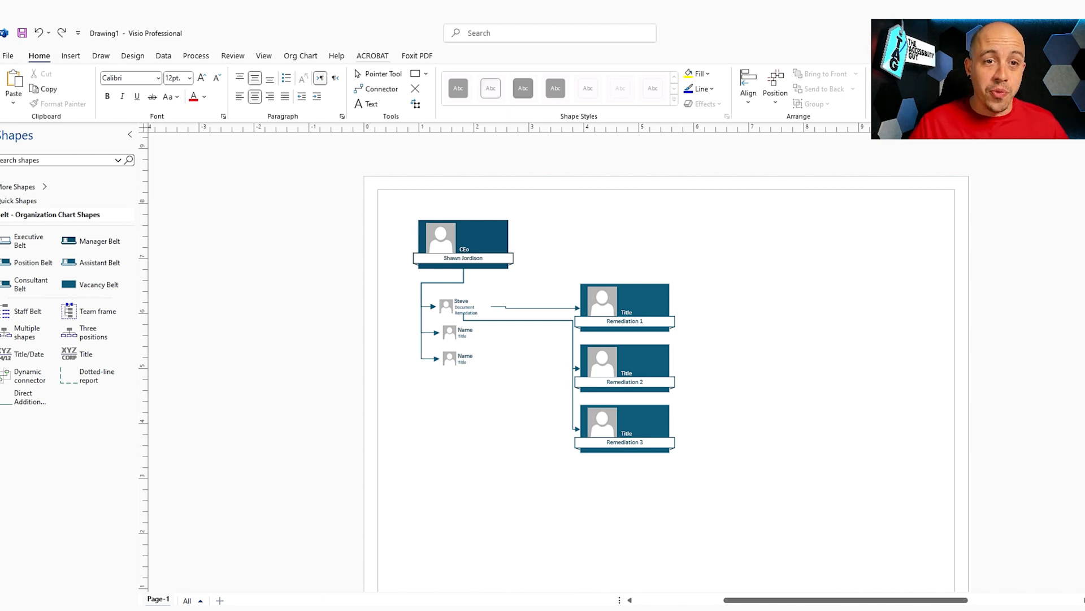
Step: Save as Drawing1.vsdx and export Drawing1.pdf with all layers retained, overwriting the old PDF
{"action": "left_click", "coordinate": [372, 56]}
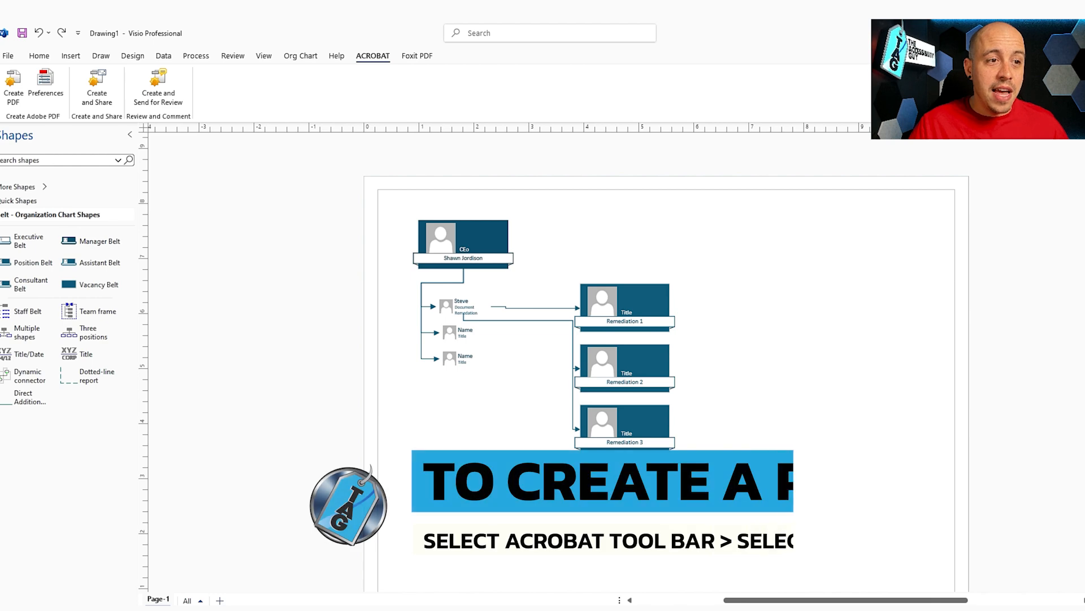
{"action": "key", "text": "Return"}
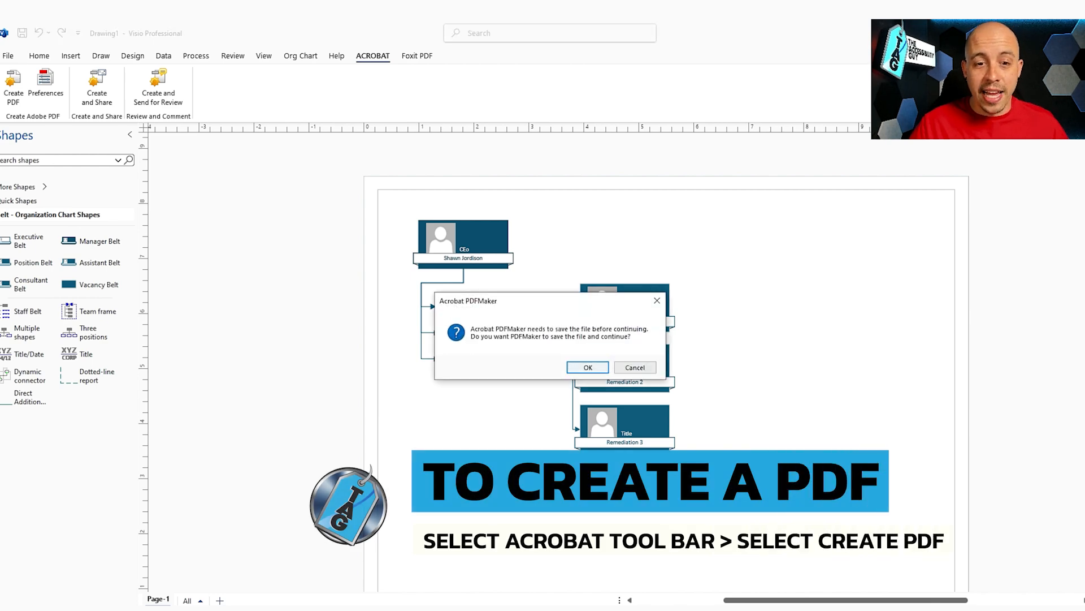
{"action": "key", "text": "Return"}
{"action": "left_click", "coordinate": [443, 324]}
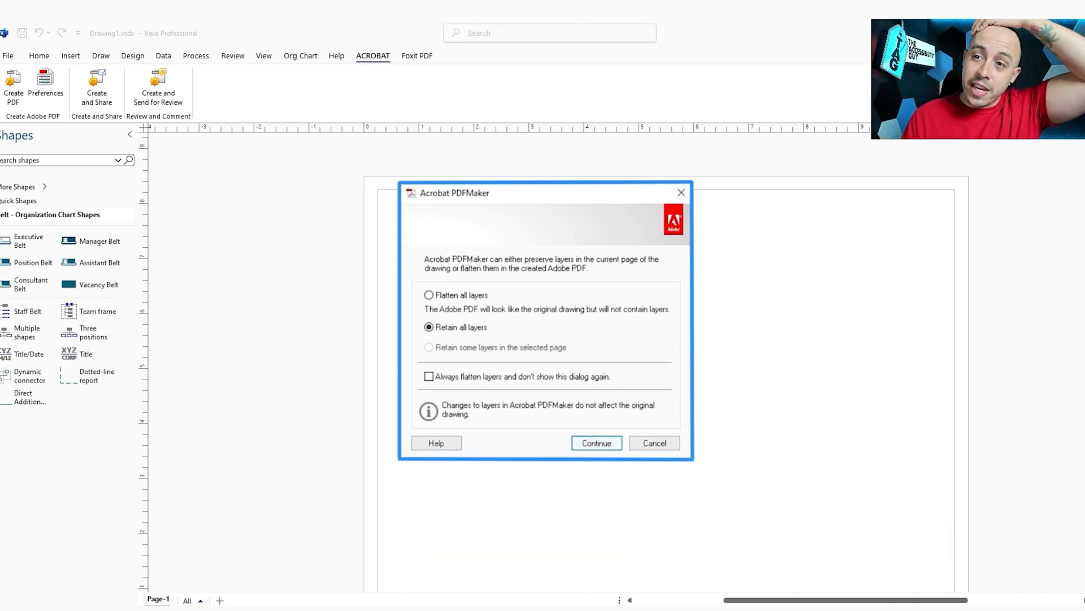
{"action": "key", "text": "Return"}
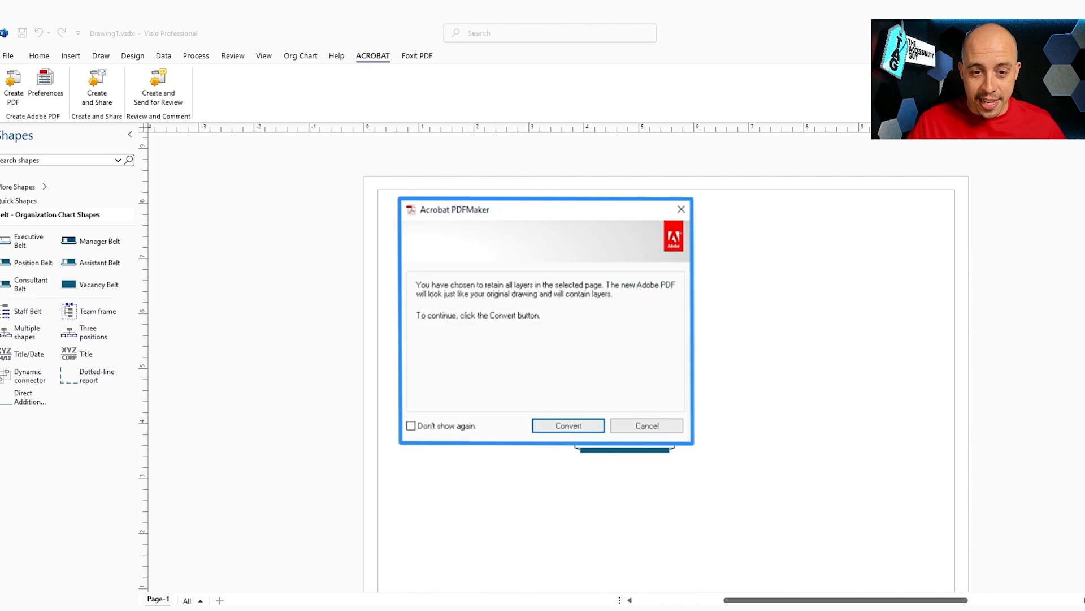
{"action": "key", "text": "Return"}
{"action": "key", "text": "Return"}
{"action": "key", "text": "Left"}
{"action": "key", "text": "Return"}
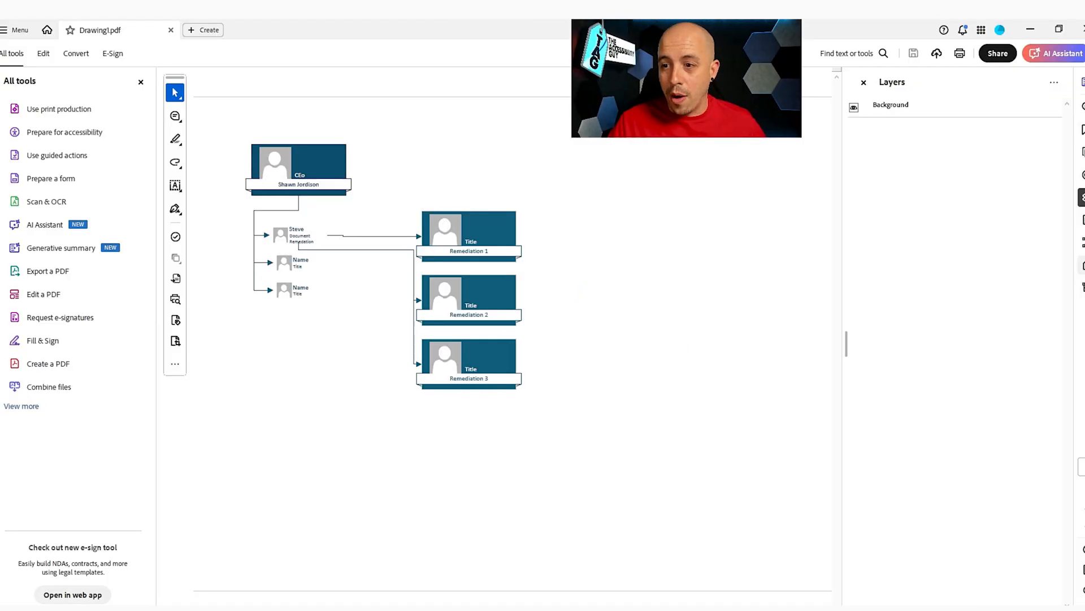
Step: Expand the Figure tag in the Accessibility Tags panel to inspect Path content and Dynamic connector
{"action": "left_click", "coordinate": [1082, 265]}
{"action": "left_click", "coordinate": [898, 125]}
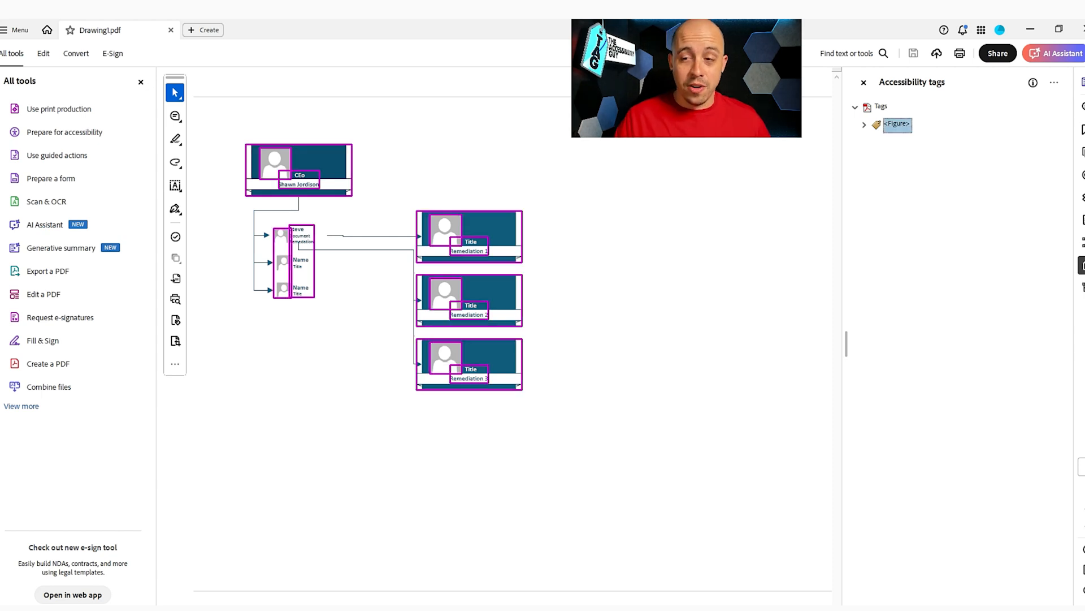
{"action": "key", "text": "Right"}
{"action": "key", "text": "Down"}
{"action": "key", "text": "Down"}
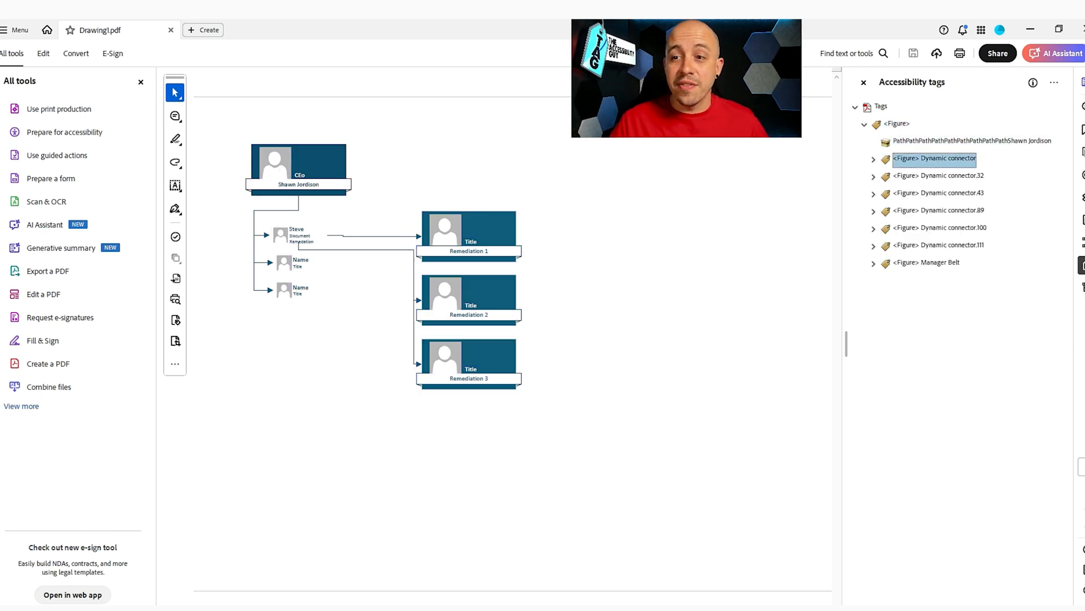
{"action": "key", "text": "Right"}
{"action": "key", "text": "Down"}
{"action": "key", "text": "Down"}
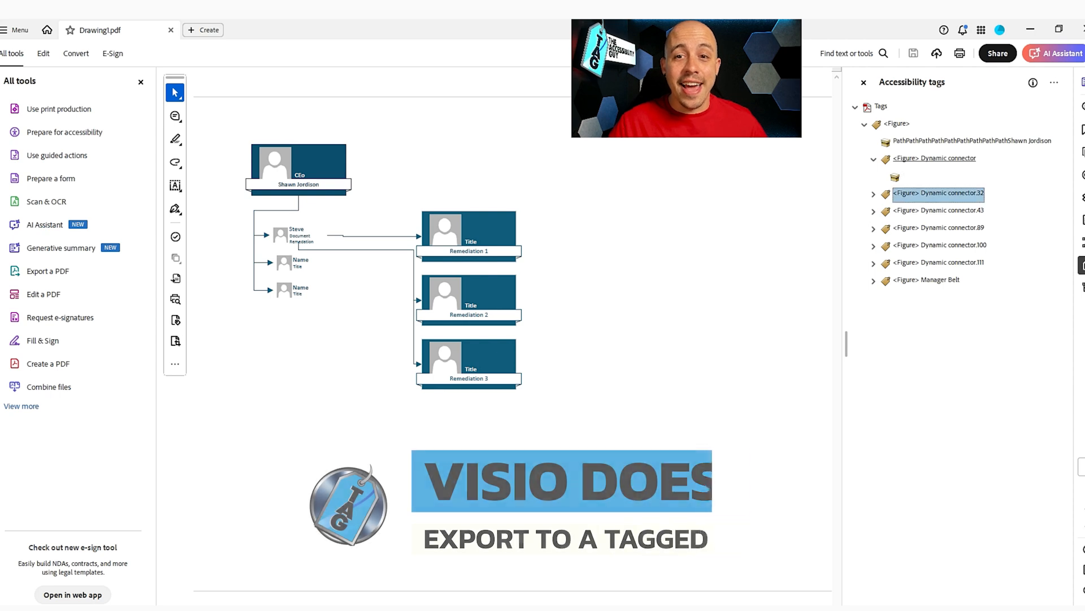
{"action": "key", "text": "Left"}
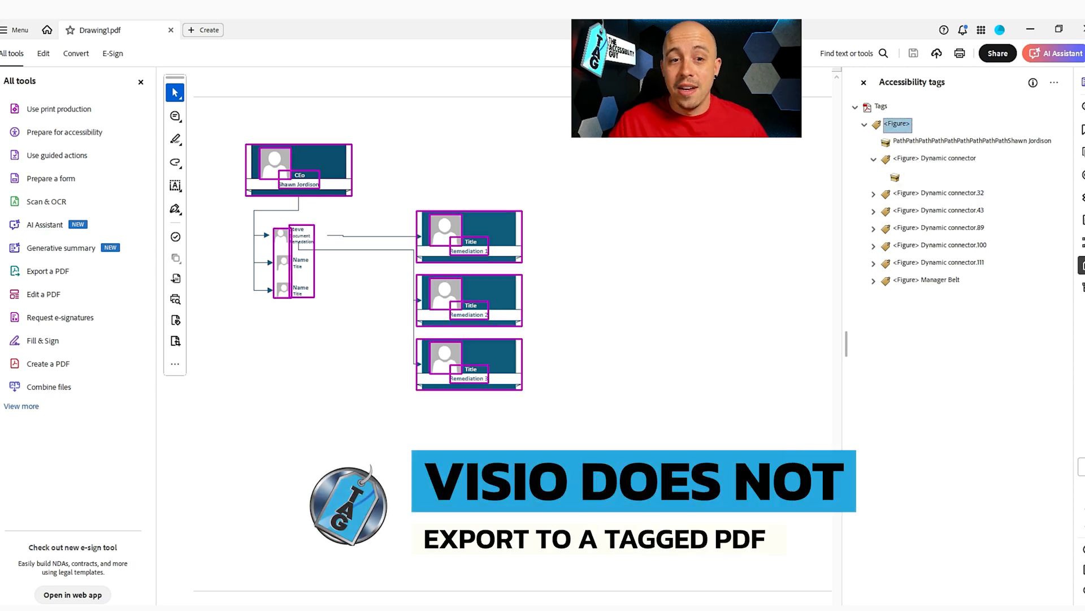
{"action": "left_click", "coordinate": [637, 252]}
{"action": "left_click", "coordinate": [874, 159]}
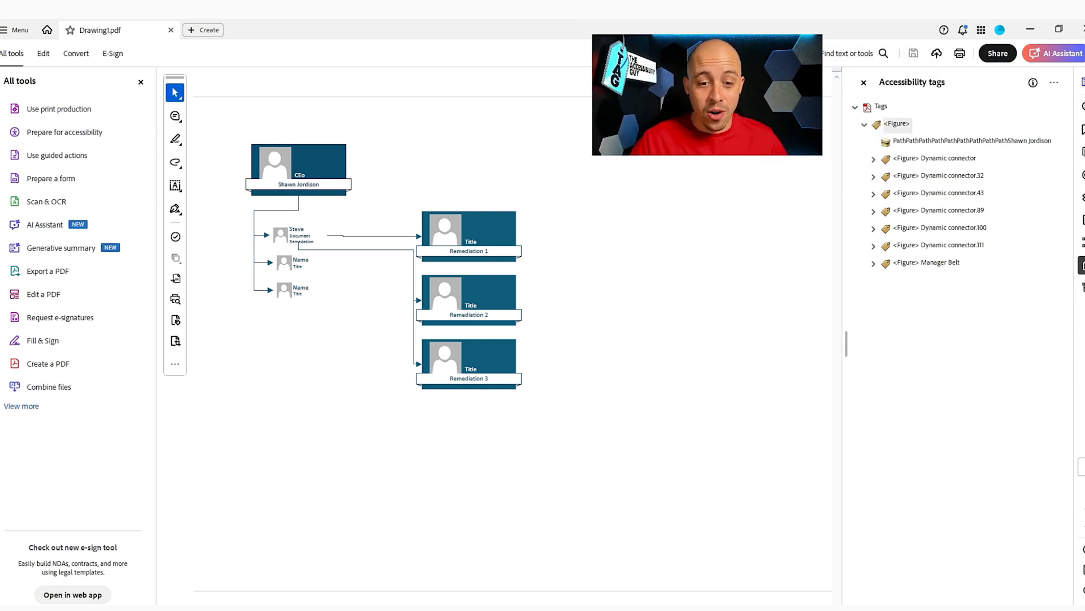
Step: Check the Path content row, then collapse the top Figure tag
{"action": "left_click", "coordinate": [927, 141]}
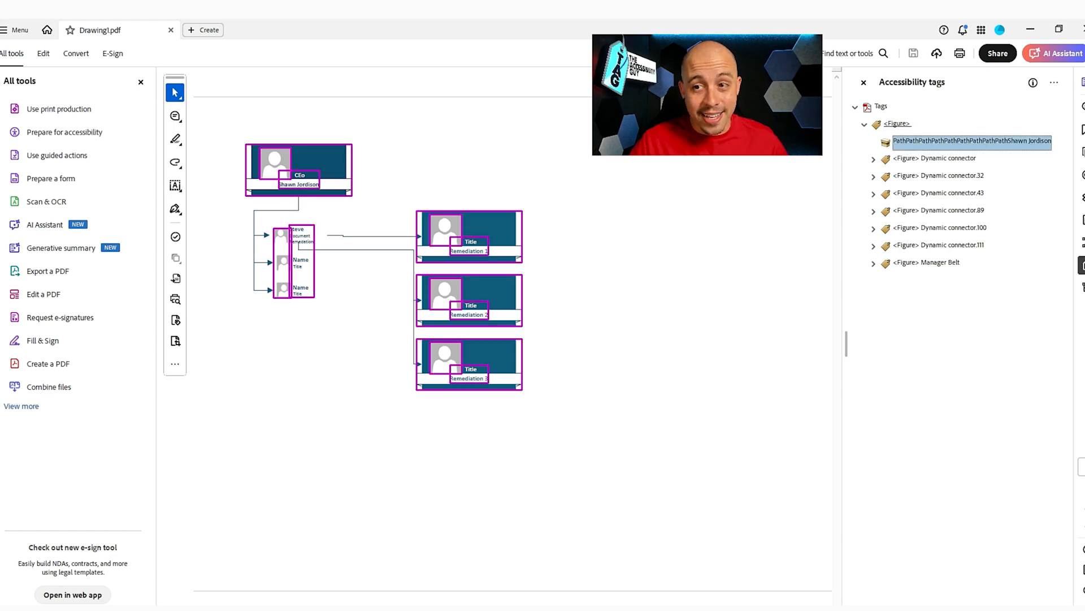
{"action": "left_click", "coordinate": [897, 124]}
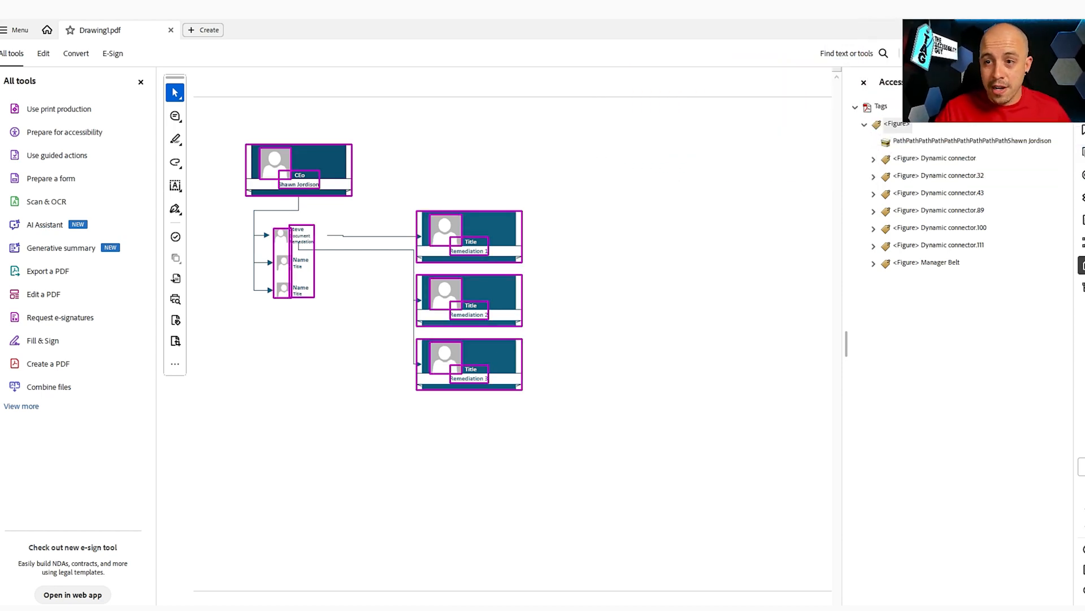
{"action": "scroll", "coordinate": [775, 305], "scroll_direction": "up", "scroll_amount": 2}
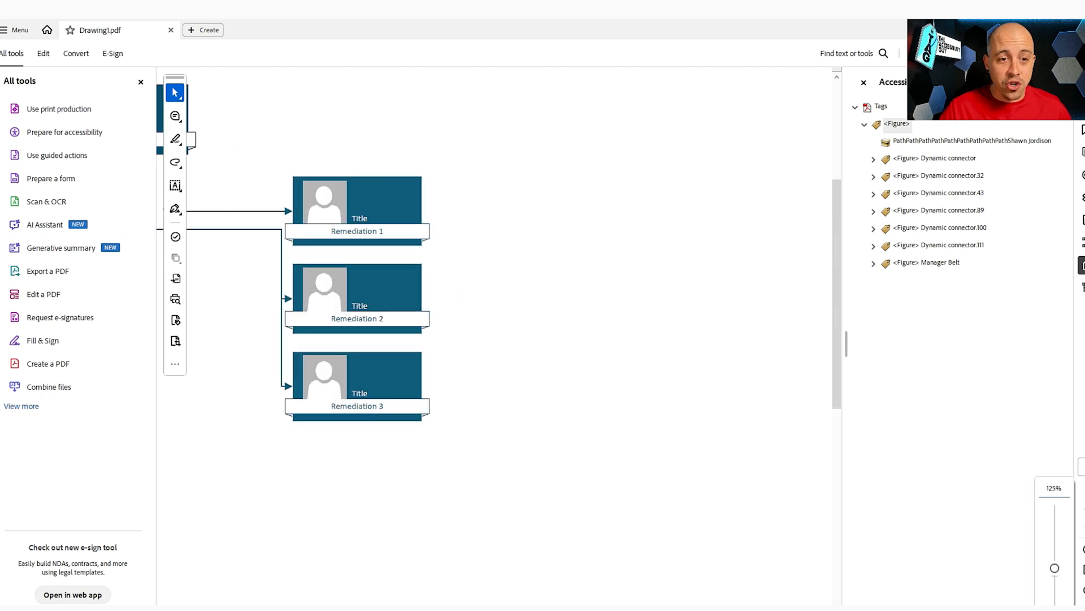
{"action": "scroll", "coordinate": [495, 305], "scroll_direction": "left", "scroll_amount": 3}
{"action": "scroll", "coordinate": [495, 305], "scroll_direction": "up", "scroll_amount": 2}
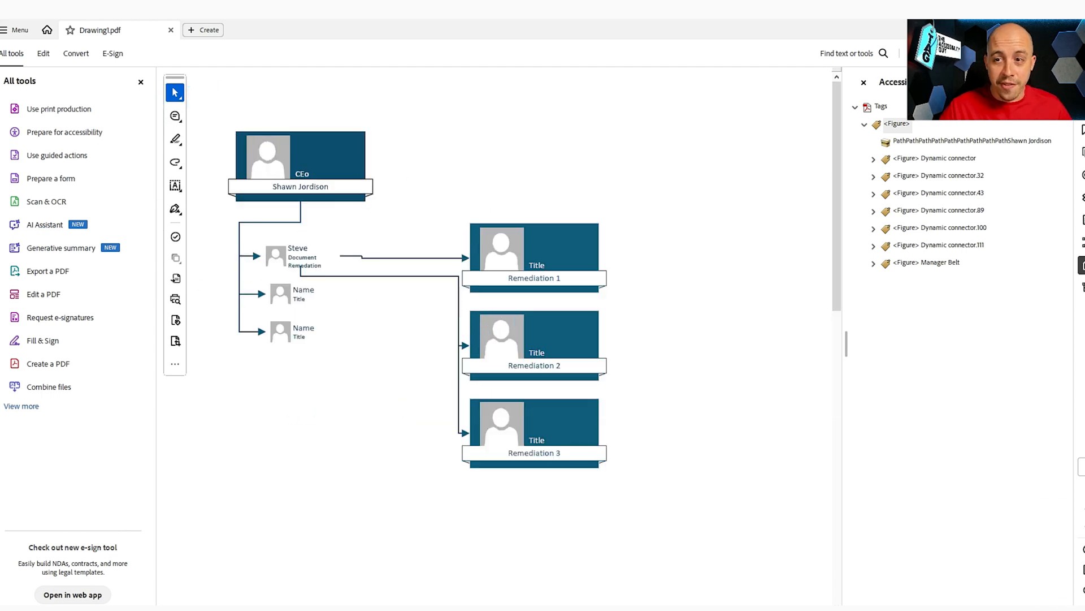
{"action": "left_click", "coordinate": [864, 124]}
{"action": "right_click", "coordinate": [896, 124]}
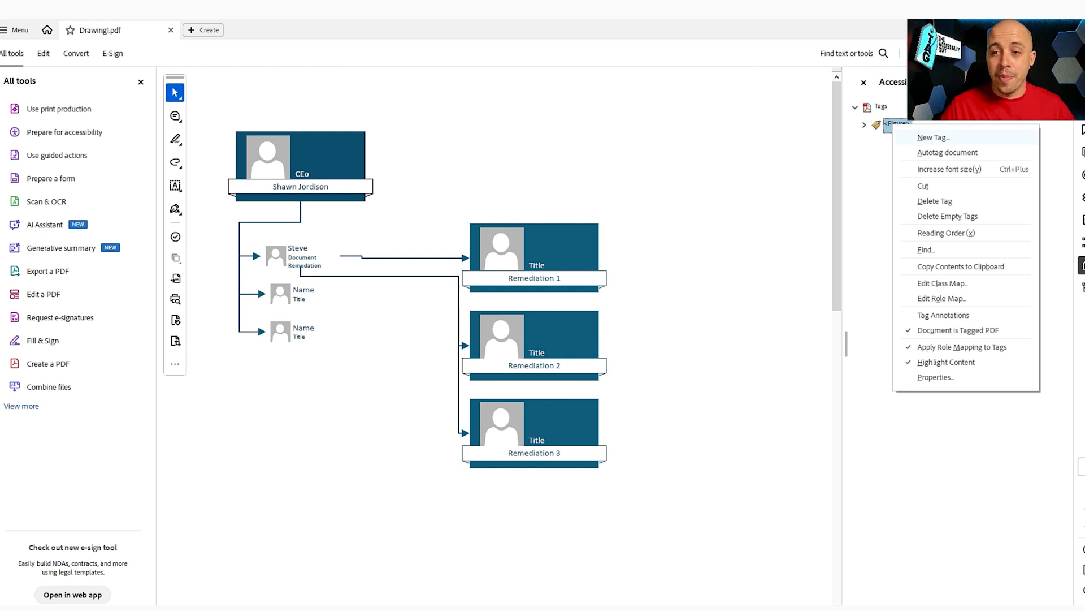
Step: Create a Document tag wrapping the Figure tag, then expand the full tools list
{"action": "left_click", "coordinate": [934, 137]}
{"action": "type", "text": "D"}
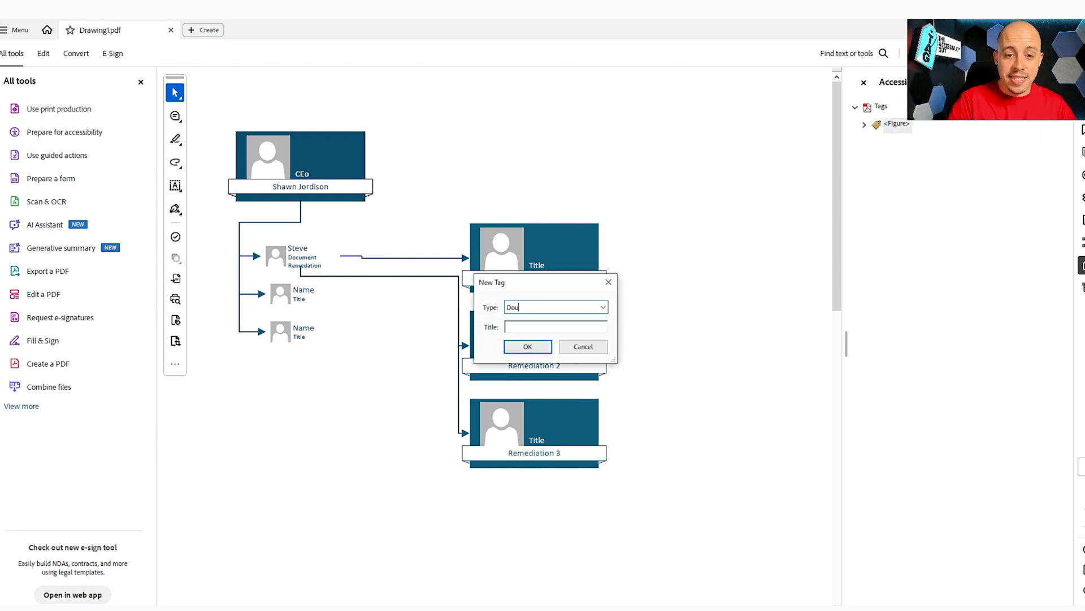
{"action": "type", "text": "ocument"}
{"action": "key", "text": "Return"}
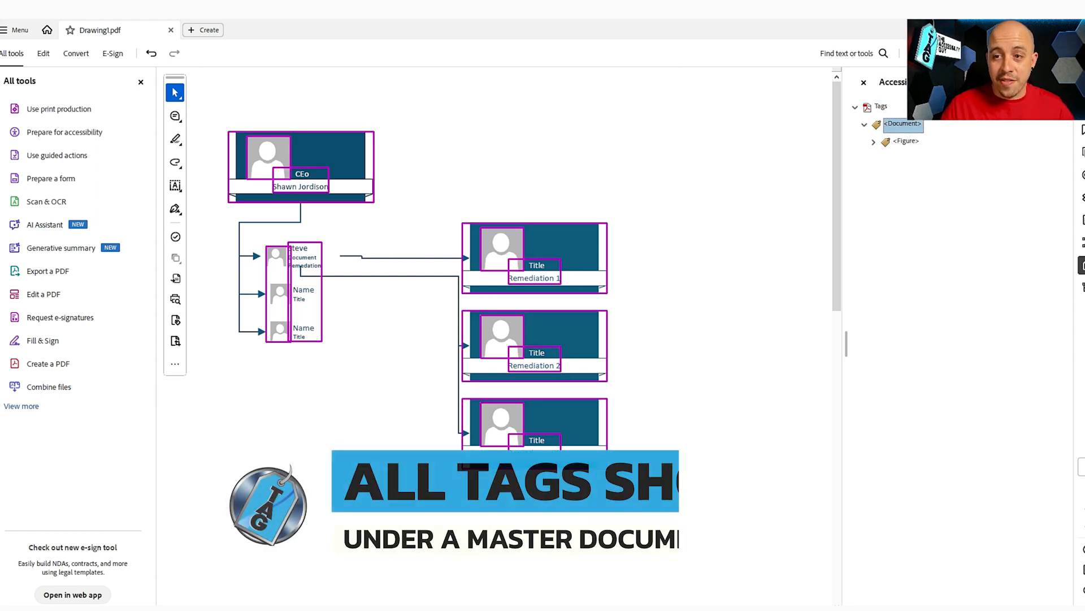
{"action": "left_click", "coordinate": [390, 362]}
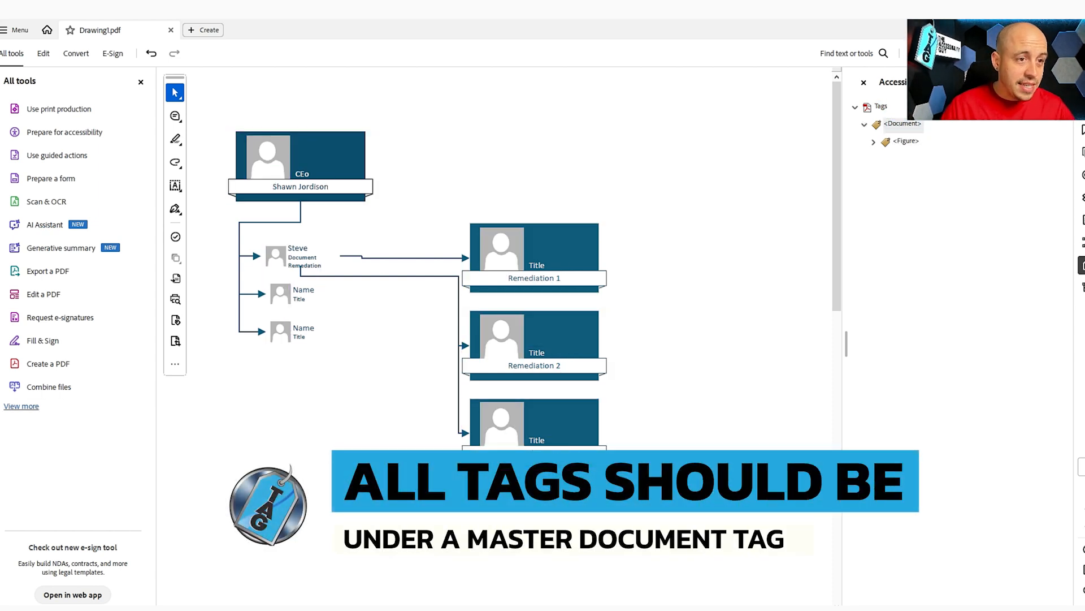
{"action": "left_click", "coordinate": [21, 406]}
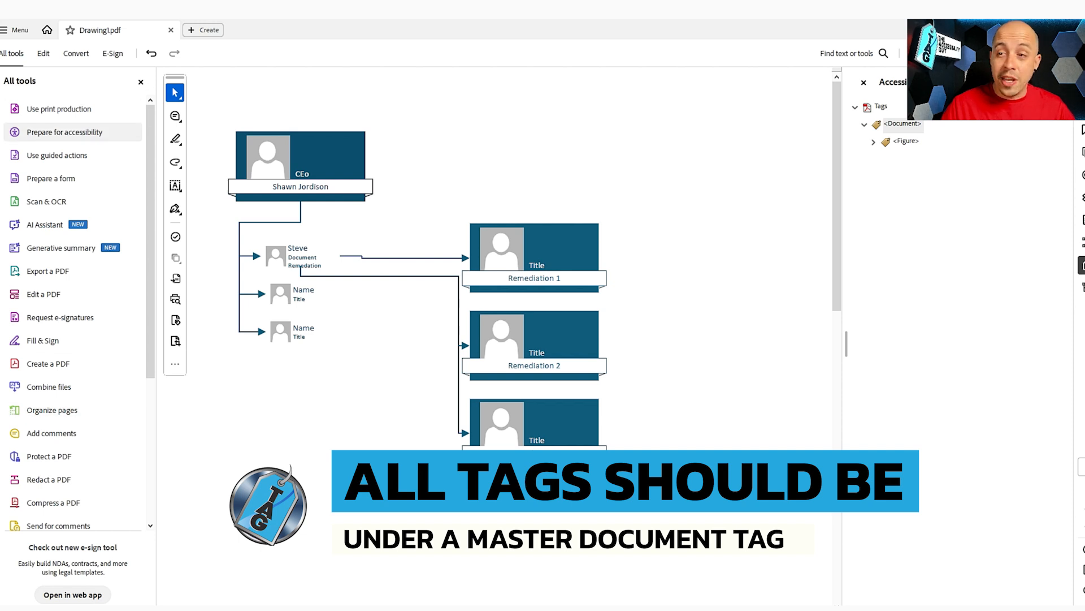
Step: In Fix reading order, tag the CEO's name as Heading 1 and the three middle-tier names as Heading 2
{"action": "left_click", "coordinate": [65, 132]}
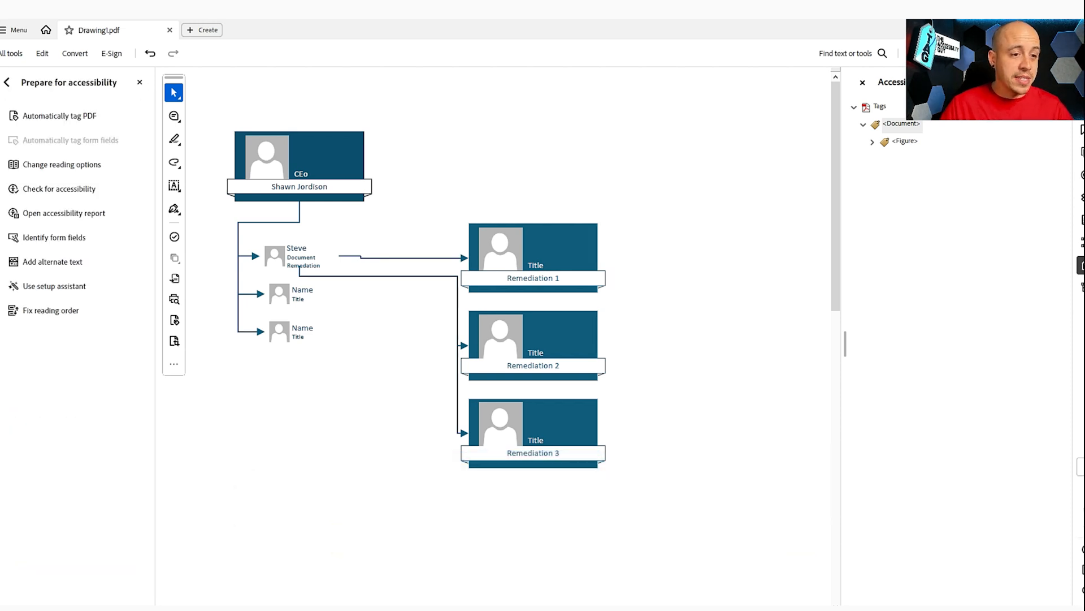
{"action": "left_click", "coordinate": [50, 310]}
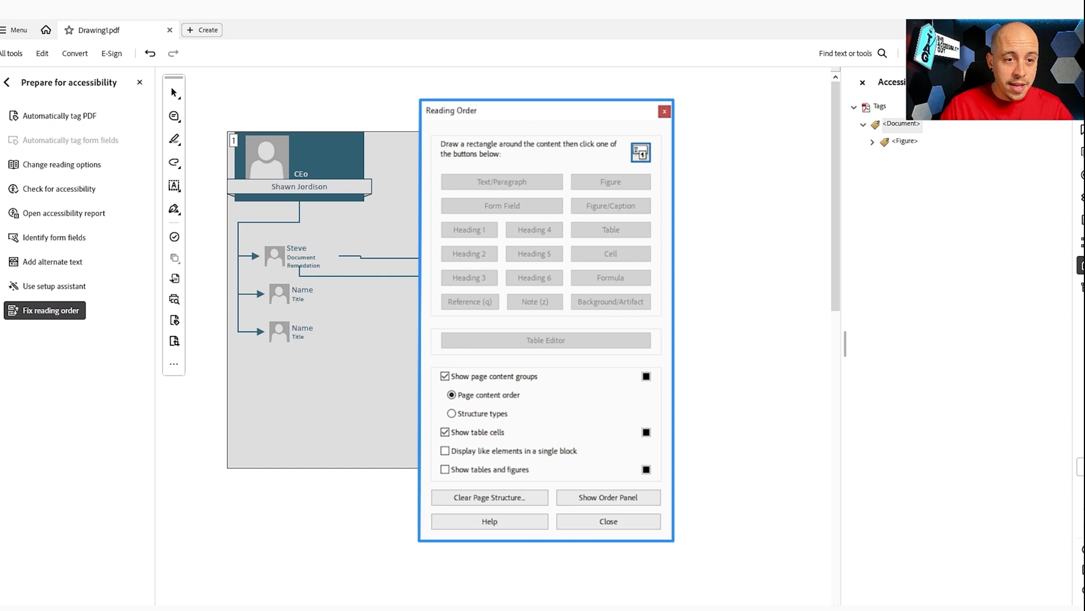
{"action": "left_click_drag", "start_coordinate": [261, 177], "coordinate": [339, 196]}
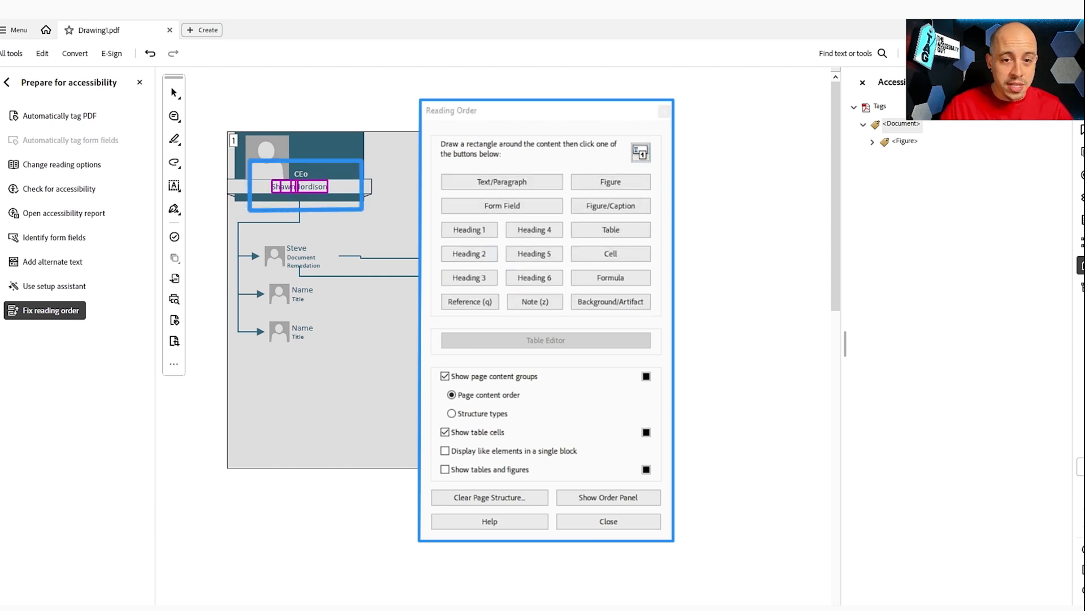
{"action": "left_click", "coordinate": [469, 229]}
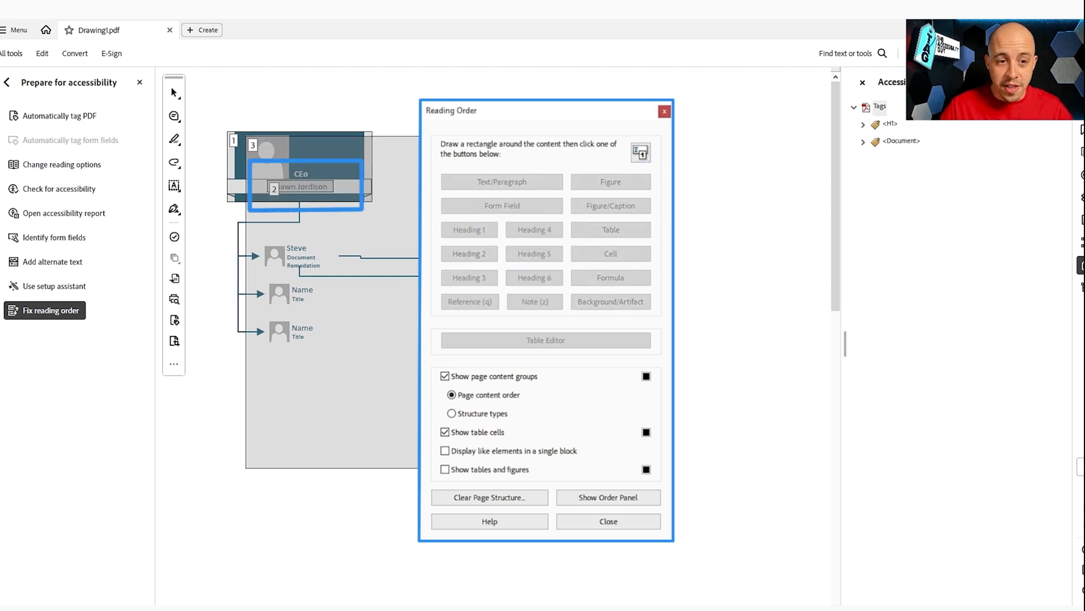
{"action": "left_click_drag", "start_coordinate": [278, 240], "coordinate": [322, 254]}
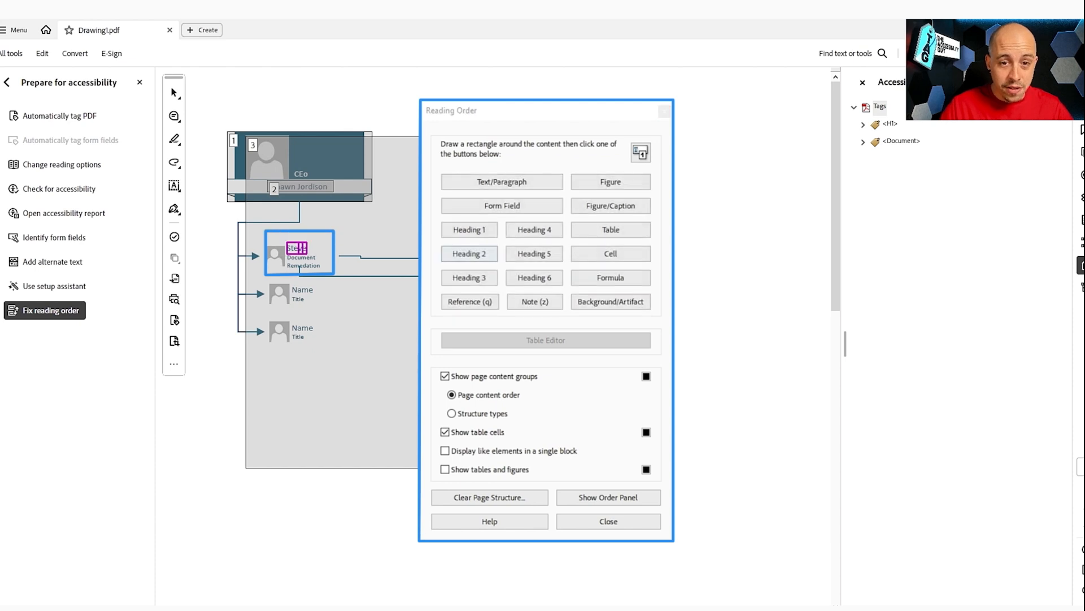
{"action": "left_click", "coordinate": [470, 254]}
{"action": "mouse_move", "coordinate": [264, 279]}
{"action": "left_mouse_down"}
{"action": "mouse_move", "coordinate": [295, 316]}
{"action": "mouse_move", "coordinate": [331, 315]}
{"action": "left_mouse_up"}
{"action": "left_click", "coordinate": [470, 253]}
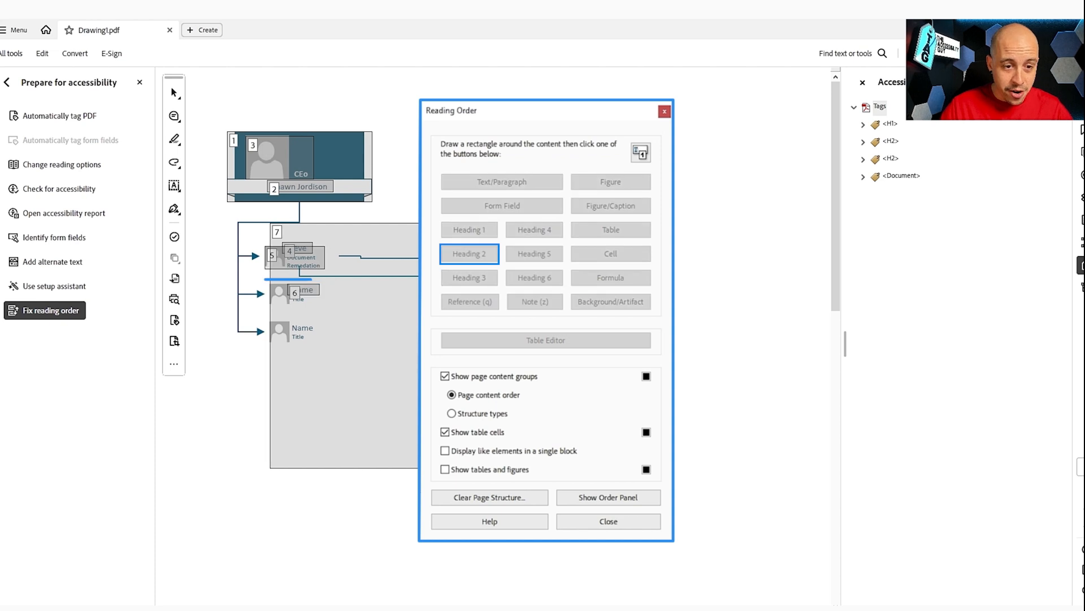
{"action": "left_click_drag", "start_coordinate": [289, 315], "coordinate": [329, 338]}
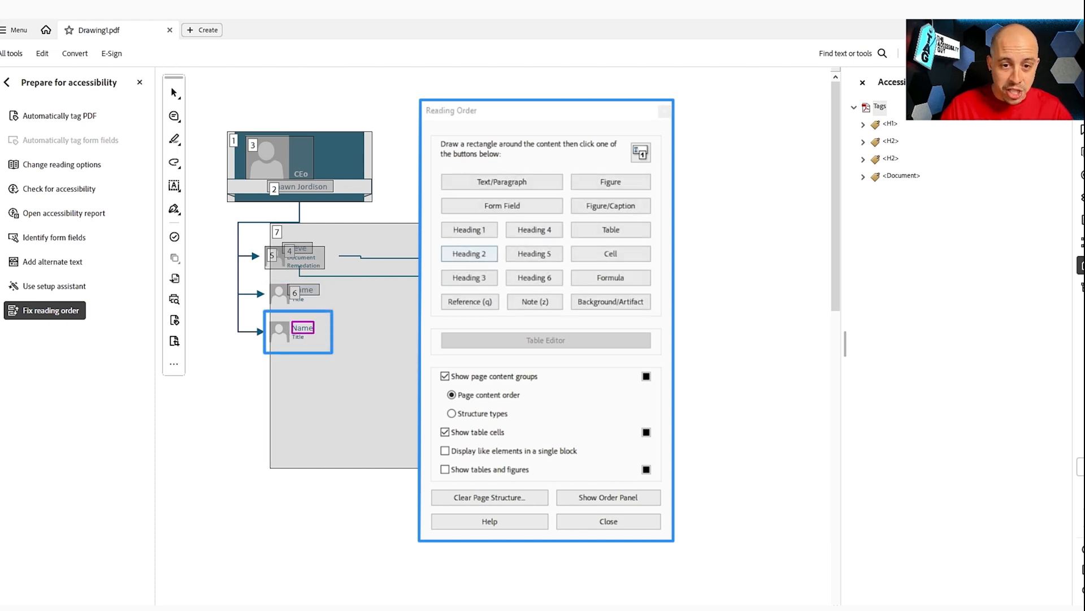
{"action": "left_click", "coordinate": [471, 254]}
Step: Tag Remediation 1, 2 and 3 as Heading 3 and close the reading-order tool
{"action": "left_click_drag", "start_coordinate": [529, 131], "coordinate": [263, 217]}
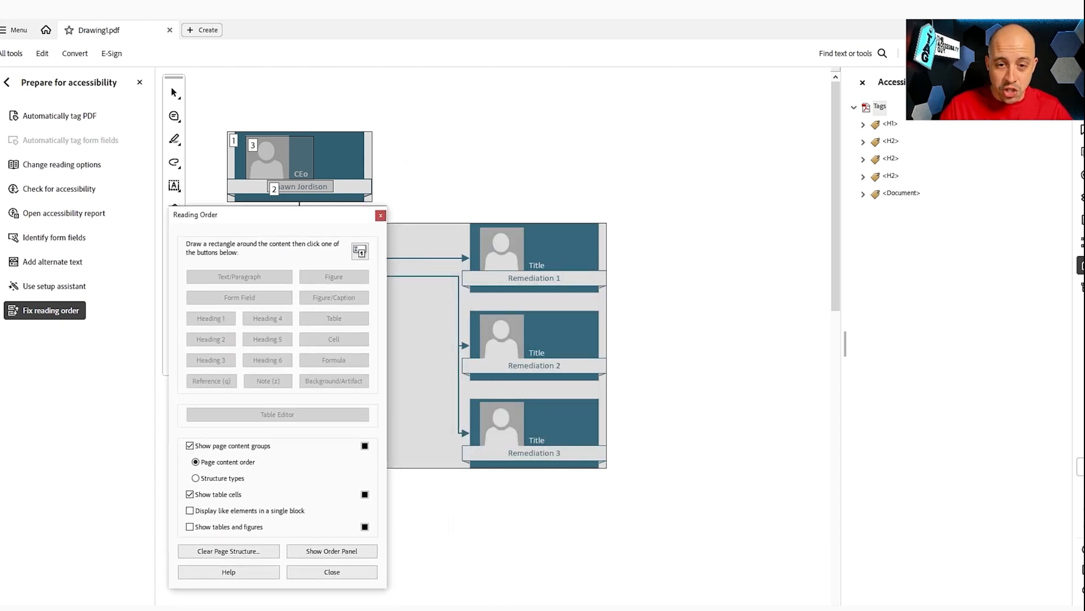
{"action": "left_click_drag", "start_coordinate": [496, 253], "coordinate": [573, 296]}
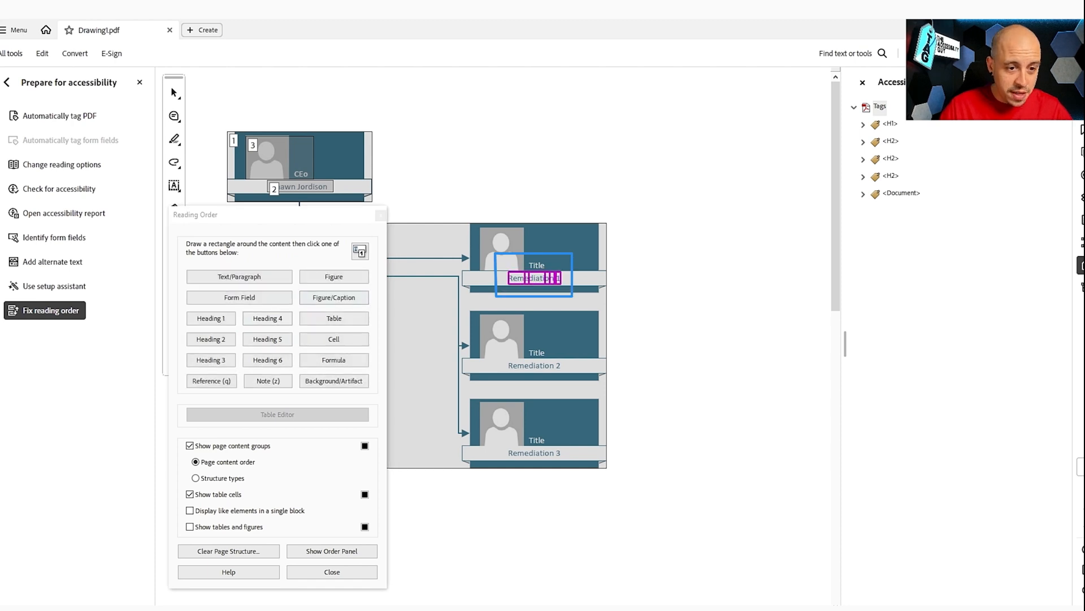
{"action": "left_click", "coordinate": [211, 360]}
{"action": "left_click_drag", "start_coordinate": [495, 334], "coordinate": [582, 394]}
{"action": "left_click", "coordinate": [211, 360]}
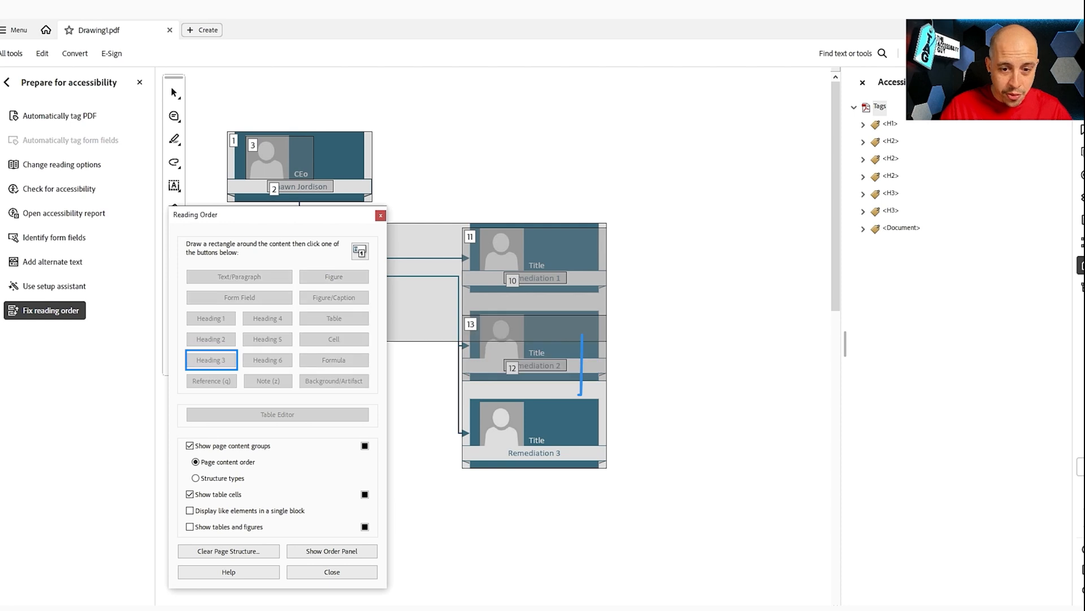
{"action": "left_click_drag", "start_coordinate": [505, 482], "coordinate": [583, 481]}
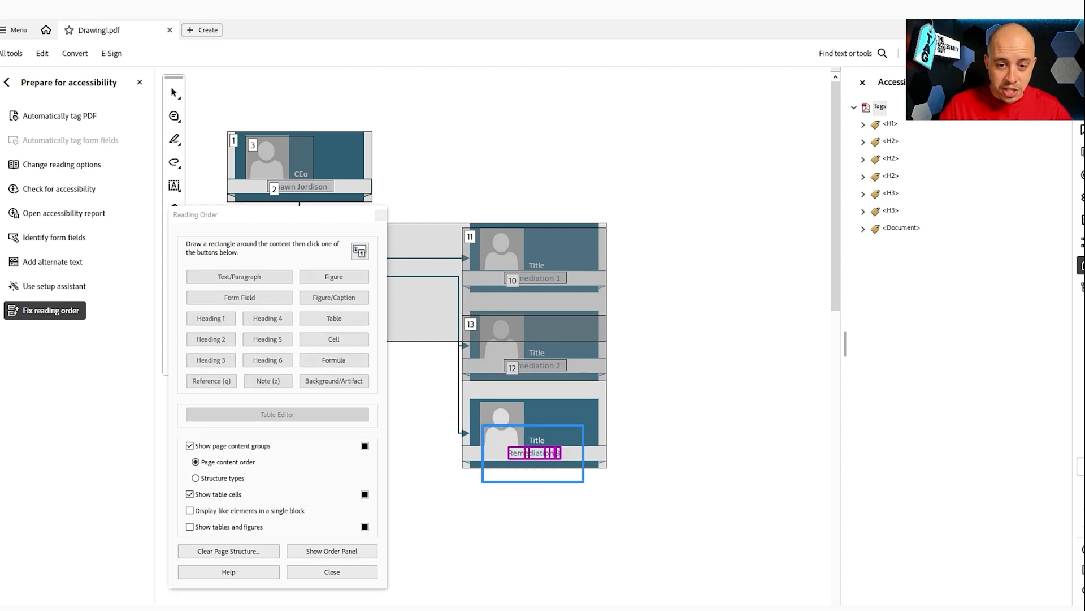
{"action": "left_click", "coordinate": [211, 359]}
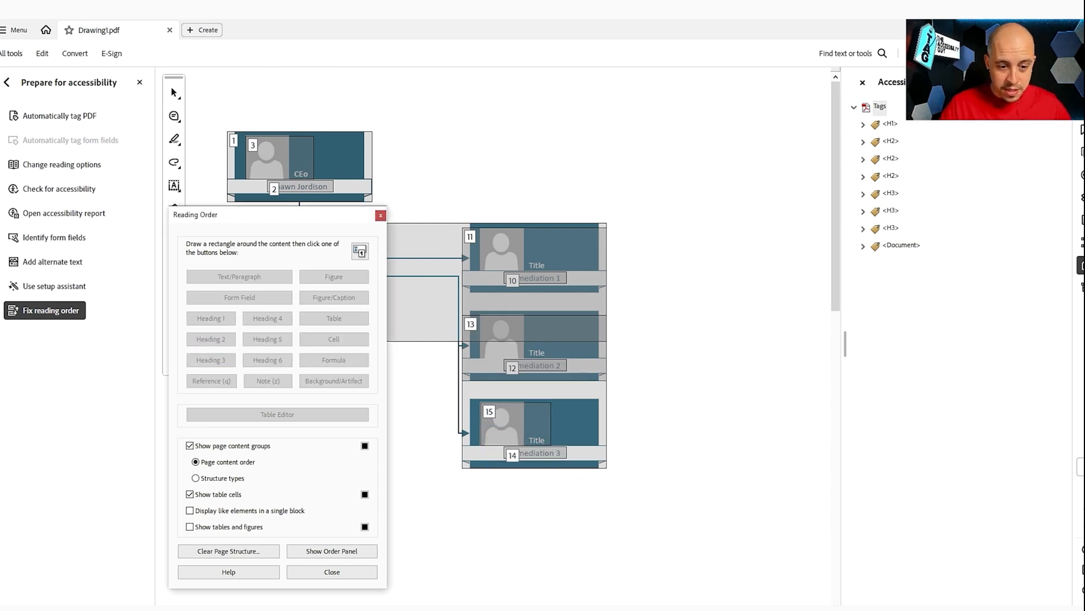
{"action": "left_click", "coordinate": [331, 571]}
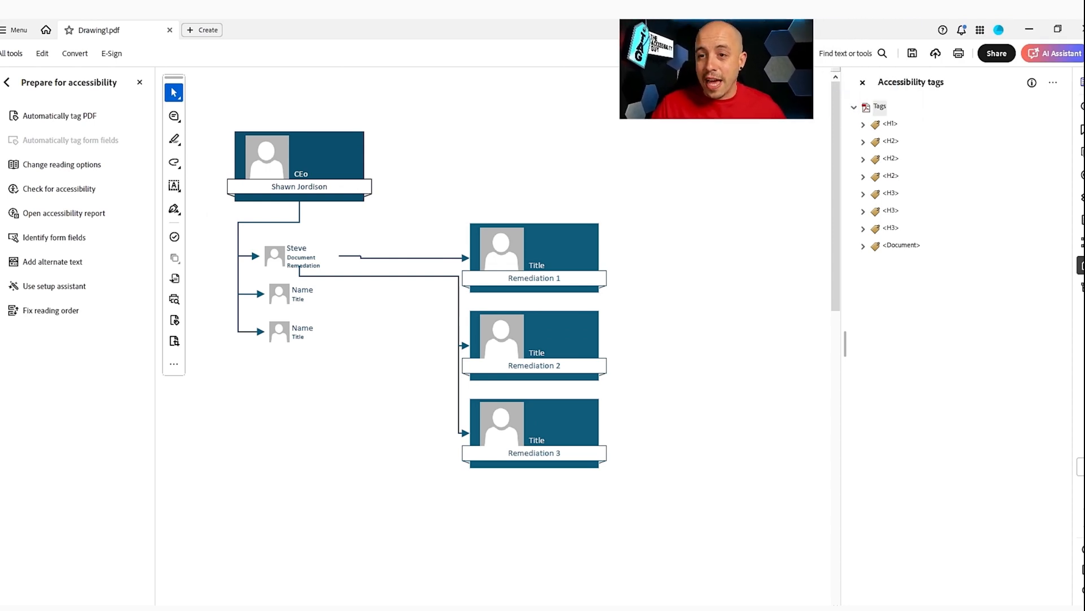
Step: Step through the H1, H2 and H3 tags, checking the three H3 tags after the first H2
{"action": "left_click", "coordinate": [891, 124]}
{"action": "key", "text": "Down"}
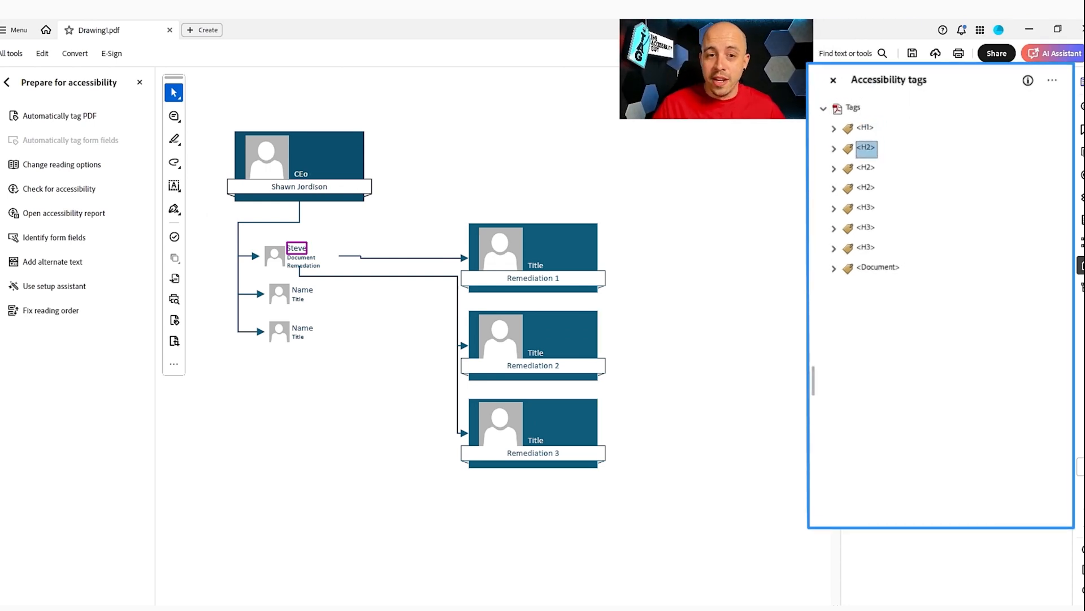
{"action": "key", "text": "Down"}
{"action": "key", "text": "Down"}
{"action": "key", "text": "Up"}
{"action": "key", "text": "Up"}
{"action": "key", "text": "Down"}
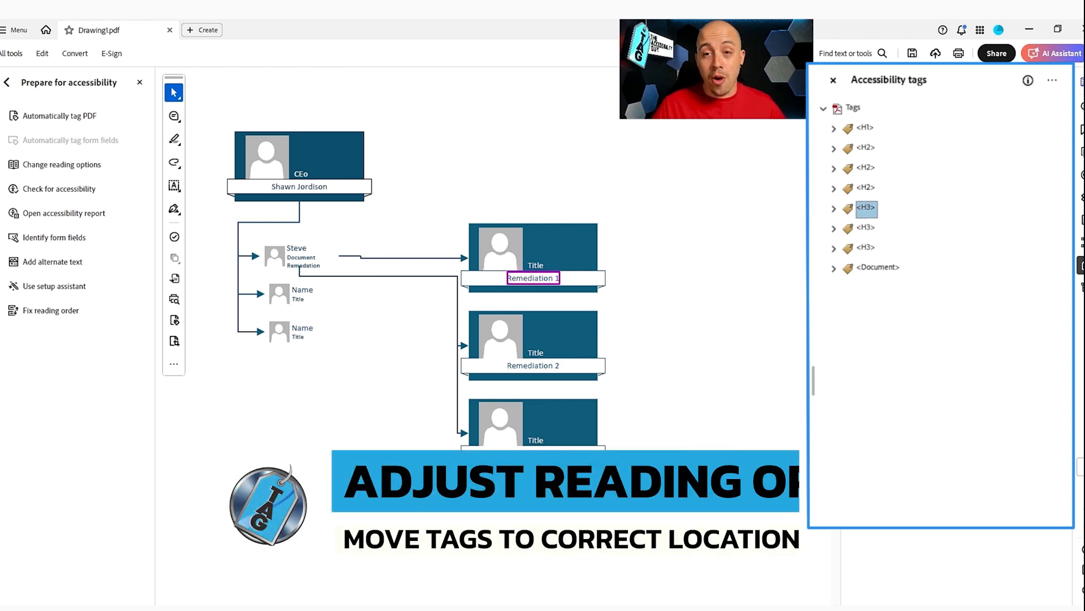
{"action": "key", "text": "shift+Down"}
{"action": "key", "text": "shift+Down"}
{"action": "key", "text": "shift+Up"}
{"action": "key", "text": "shift+Up"}
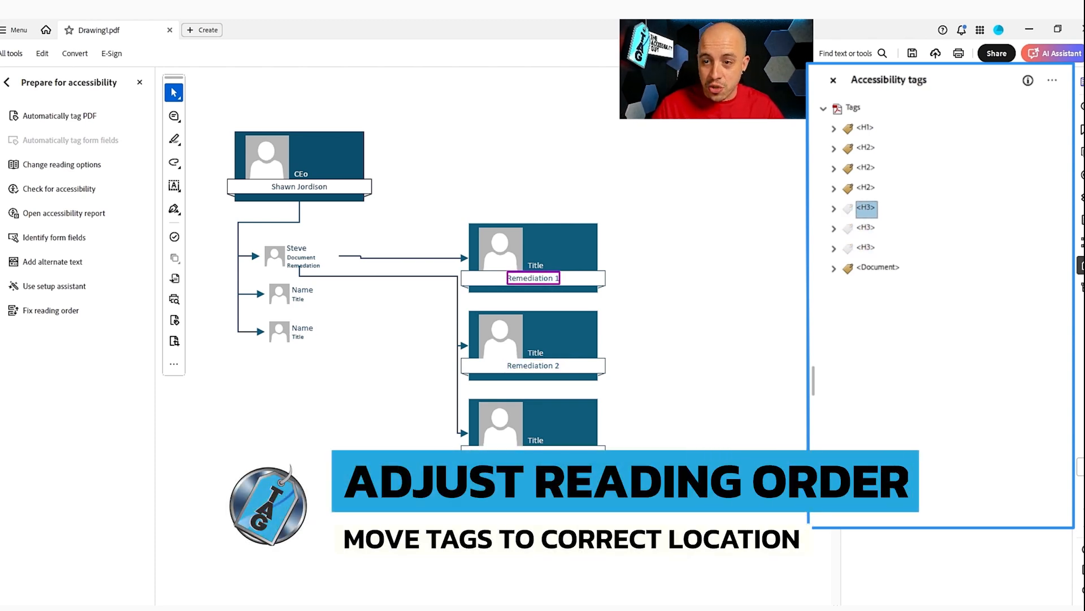
{"action": "key", "text": "Up"}
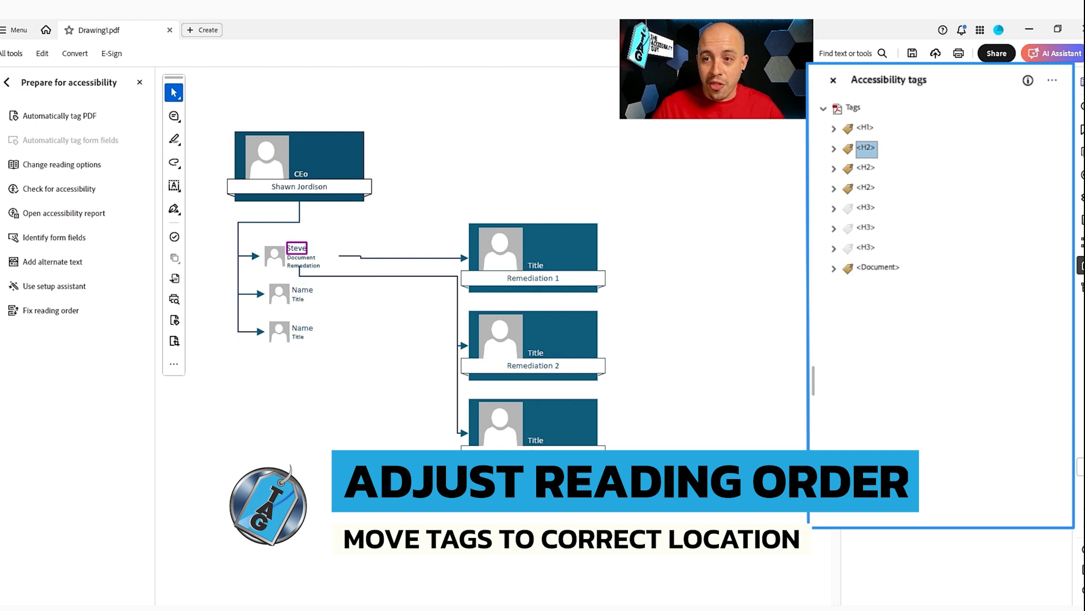
{"action": "key", "text": "Down"}
{"action": "key", "text": "Down"}
{"action": "key", "text": "Down"}
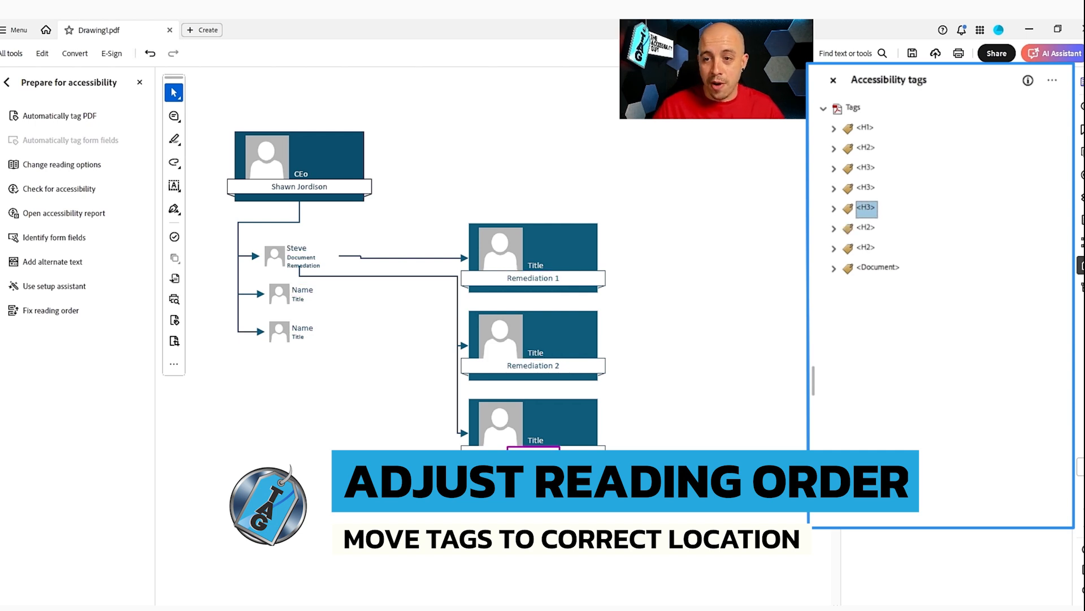
Step: Select H1 through the last H2 and drag them into the Document tag
{"action": "left_click", "coordinate": [865, 129]}
{"action": "left_click", "coordinate": [866, 249], "text": "shift"}
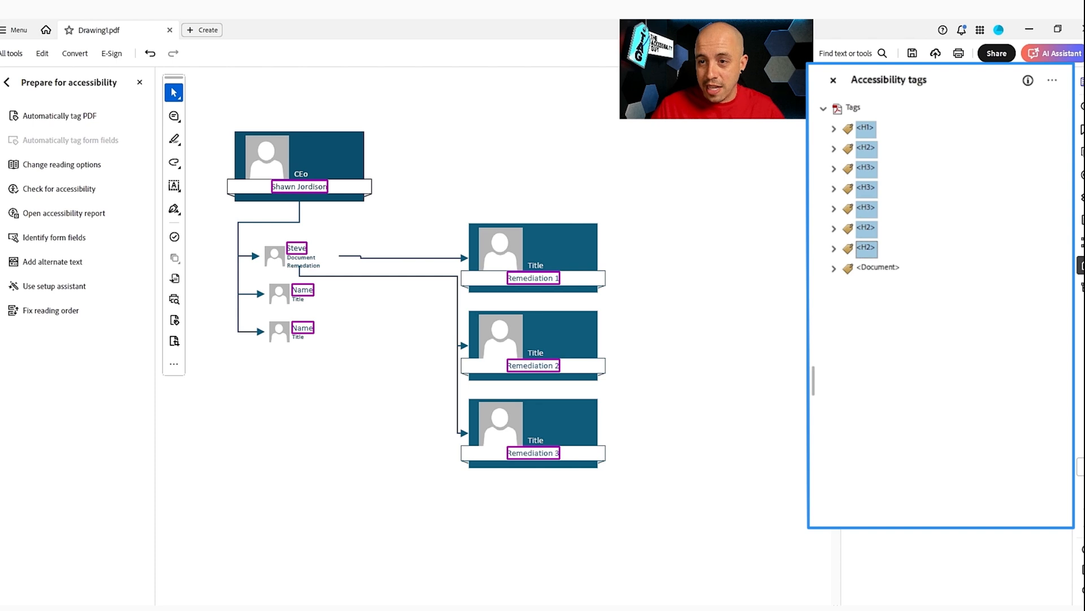
{"action": "left_click_drag", "start_coordinate": [870, 276], "coordinate": [876, 268]}
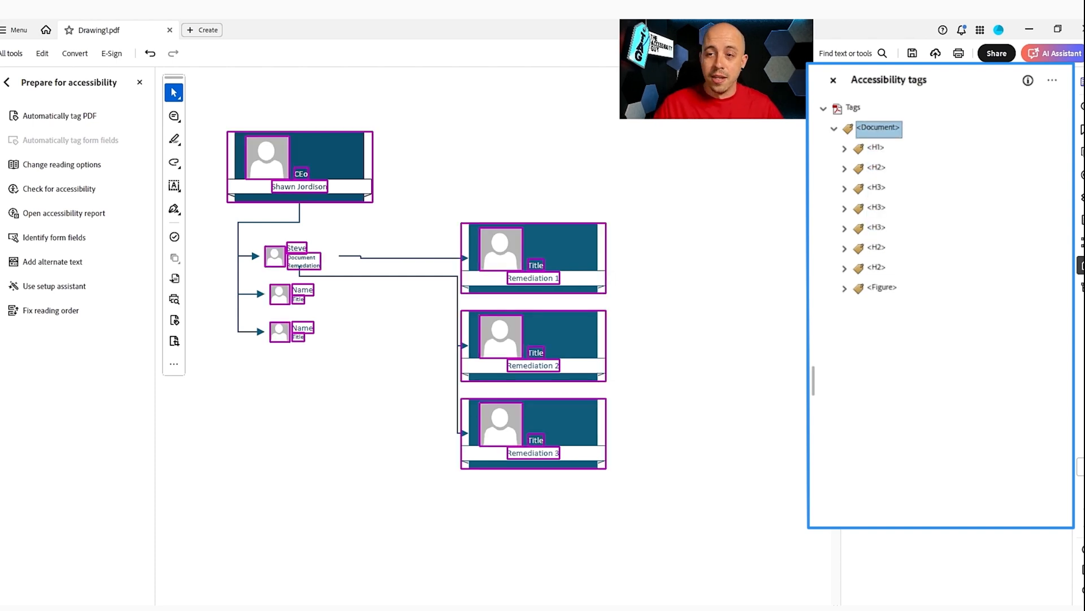
{"action": "key", "text": "Down"}
{"action": "key", "text": "Down"}
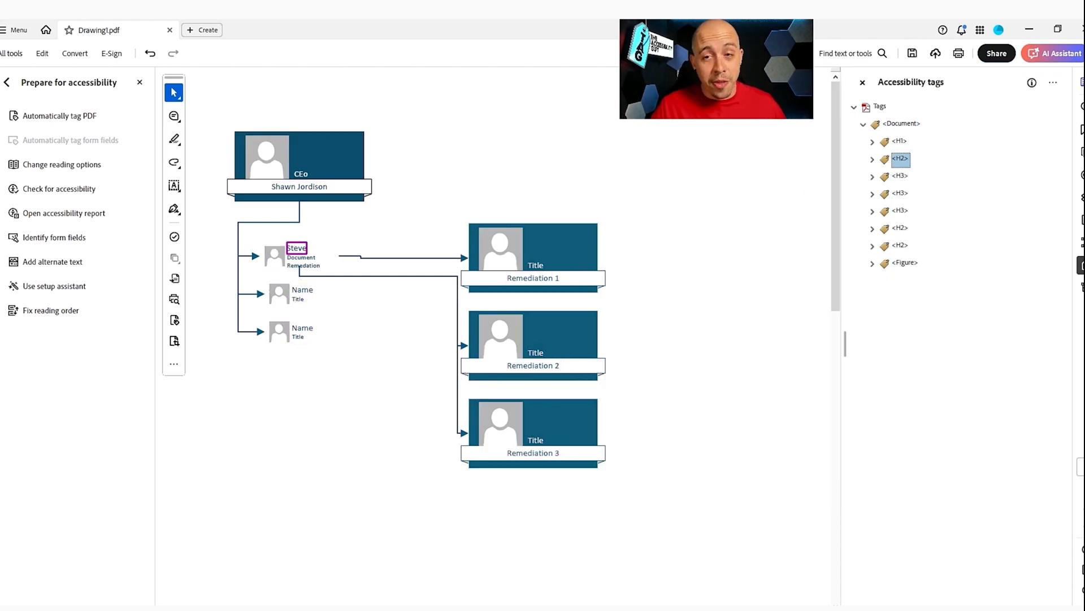